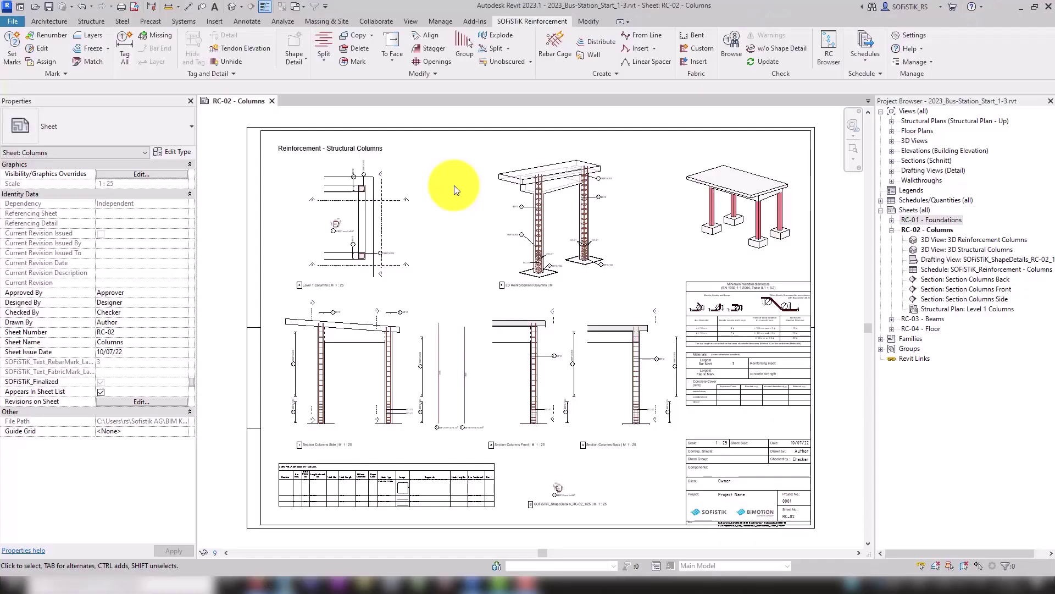
In the 3D Reinforcement Columns view, drag the left RC-01 tag up level with the other RC-01 tag.
{"action": "double_click", "coordinate": [557, 240]}
{"action": "scroll", "coordinate": [556, 240], "scroll_direction": "up", "scroll_amount": 5}
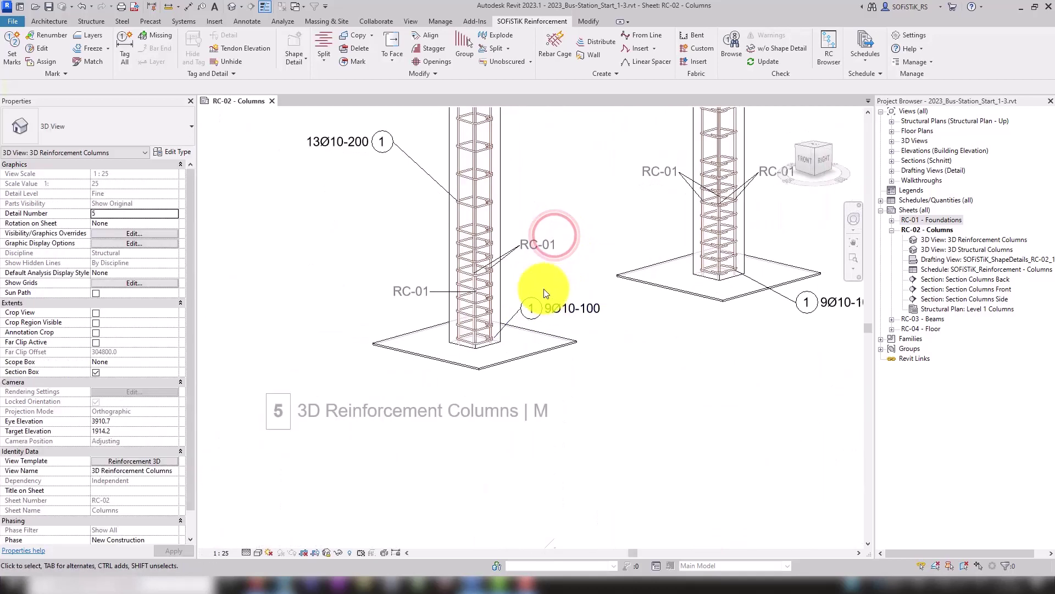
{"action": "left_click", "coordinate": [394, 290]}
{"action": "left_click_drag", "start_coordinate": [408, 303], "coordinate": [397, 228]}
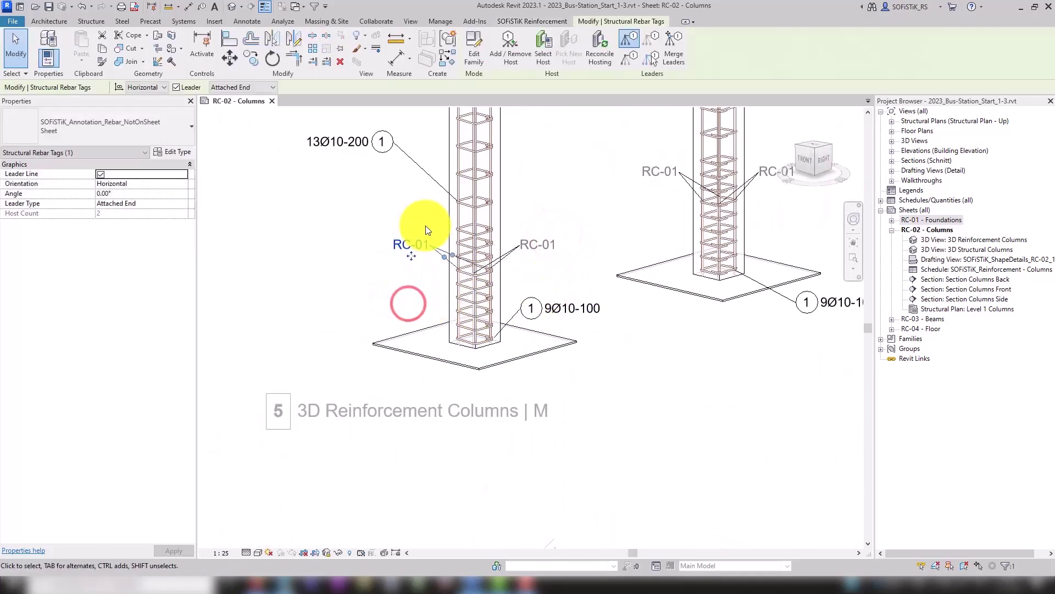
{"action": "scroll", "coordinate": [438, 211], "scroll_direction": "up", "scroll_amount": 4}
{"action": "left_click", "coordinate": [420, 215]}
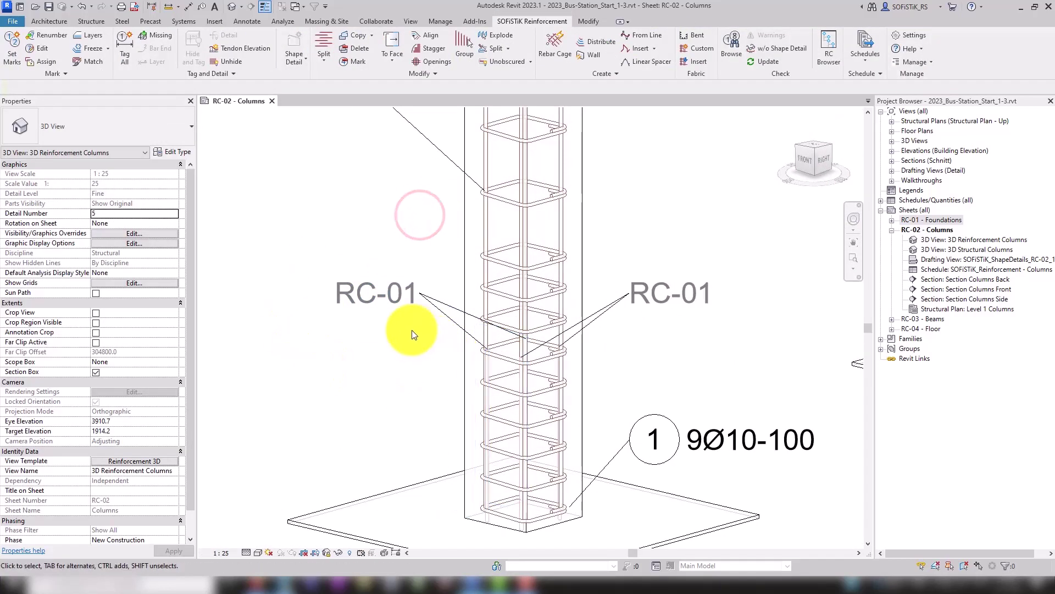
Select the column's rebar set to inspect its properties.
{"action": "scroll", "coordinate": [513, 437], "scroll_direction": "up", "scroll_amount": 1}
{"action": "scroll", "coordinate": [513, 435], "scroll_direction": "up", "scroll_amount": 2}
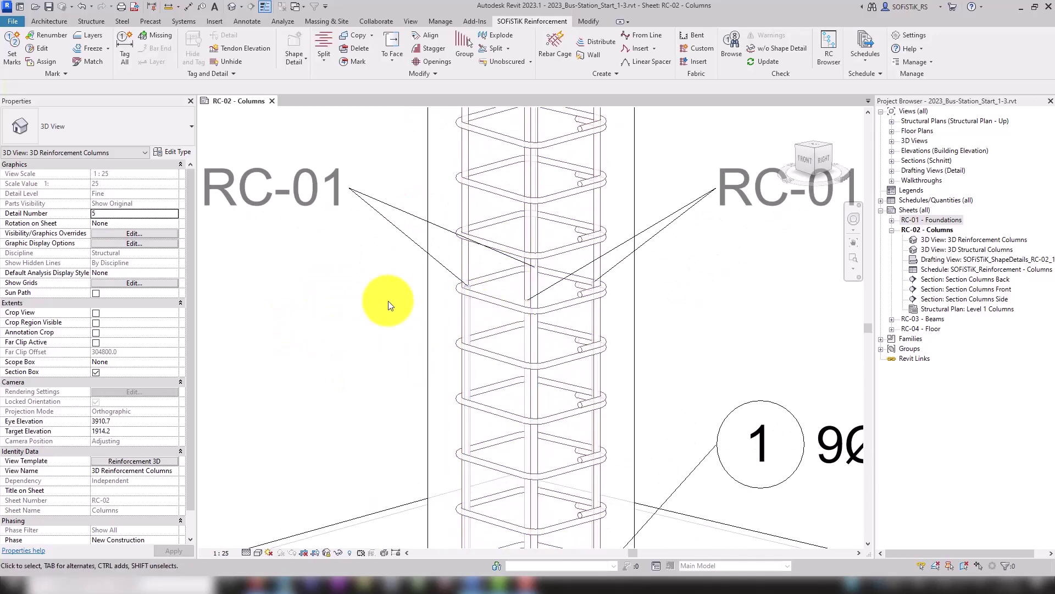
{"action": "left_click", "coordinate": [464, 314]}
{"action": "scroll", "coordinate": [464, 307], "scroll_direction": "down", "scroll_amount": 4}
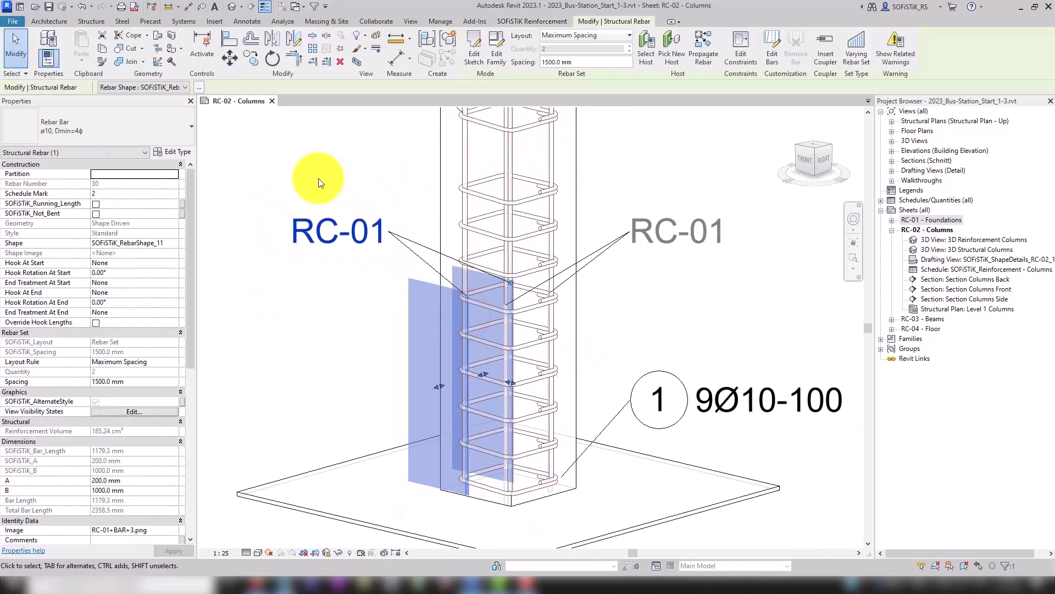
Open sheet RC-01 - Foundations, zoom across its plan and 3D reinforcement views, then deselect the rebar.
{"action": "double_click", "coordinate": [937, 219]}
{"action": "scroll", "coordinate": [652, 175], "scroll_direction": "up", "scroll_amount": 5}
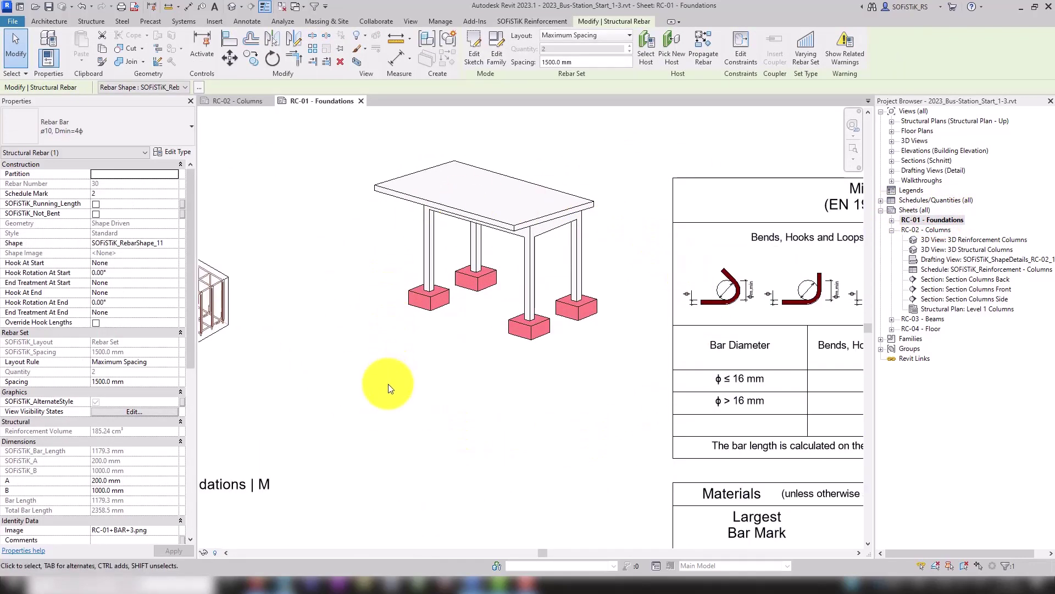
{"action": "scroll", "coordinate": [391, 386], "scroll_direction": "down", "scroll_amount": 5}
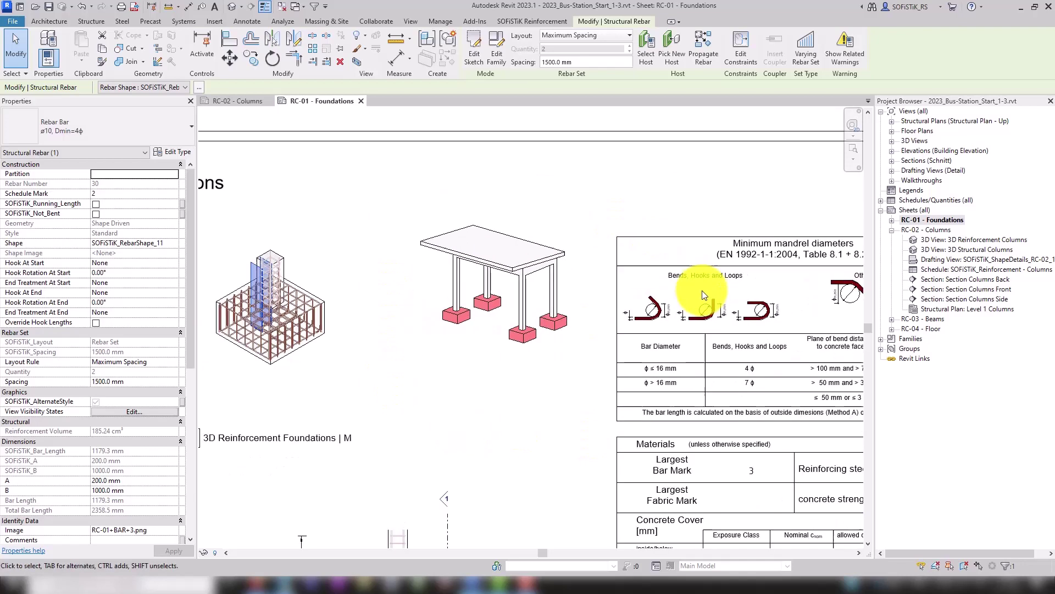
{"action": "scroll", "coordinate": [209, 232], "scroll_direction": "up", "scroll_amount": 4}
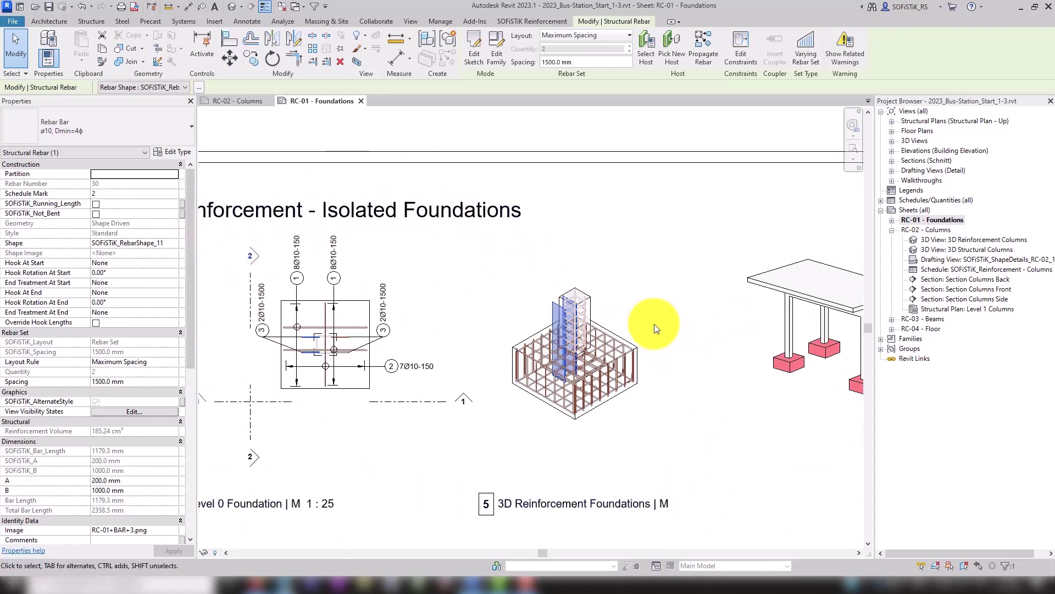
{"action": "scroll", "coordinate": [55, 390], "scroll_direction": "down", "scroll_amount": 1}
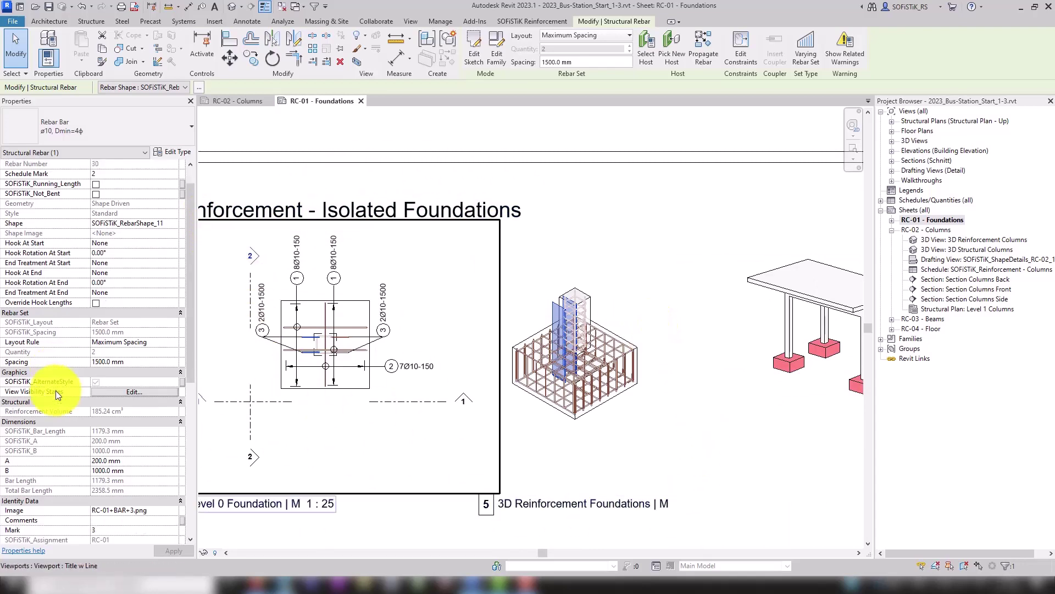
{"action": "scroll", "coordinate": [52, 373], "scroll_direction": "down", "scroll_amount": 6}
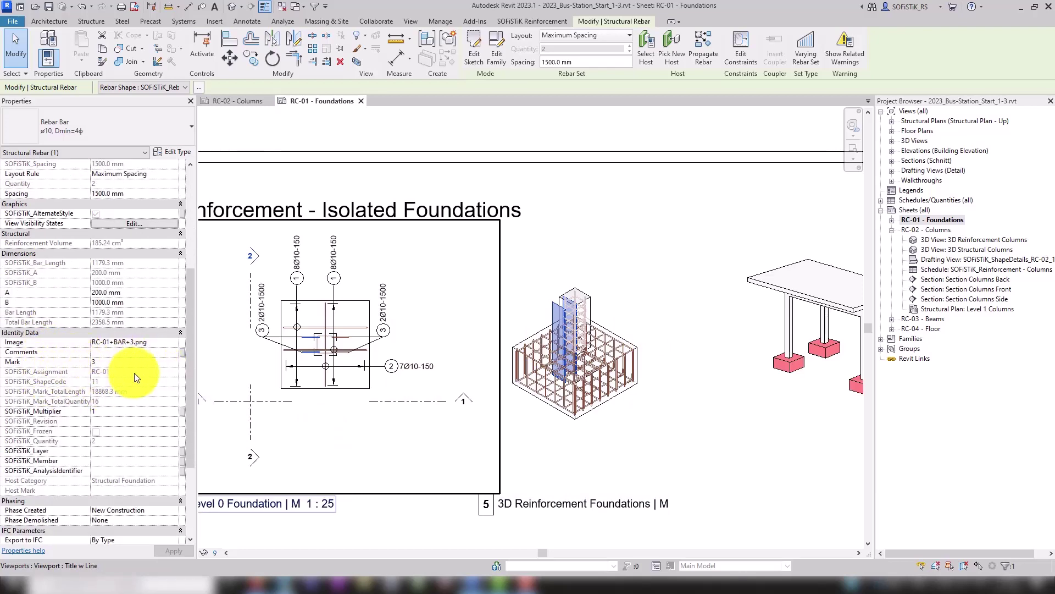
{"action": "scroll", "coordinate": [661, 340], "scroll_direction": "up", "scroll_amount": 4}
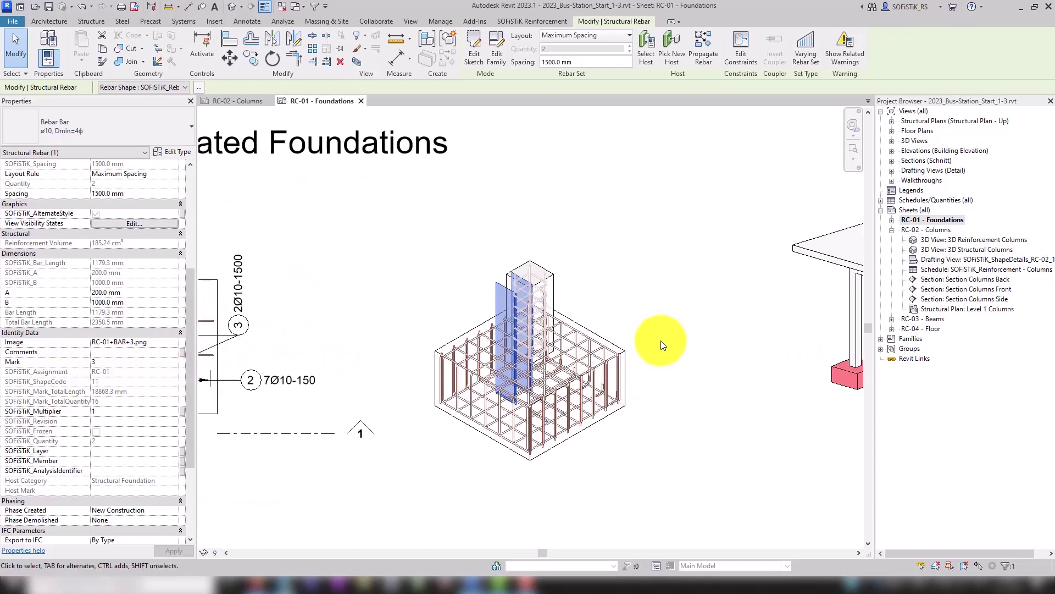
{"action": "scroll", "coordinate": [660, 341], "scroll_direction": "up", "scroll_amount": 1}
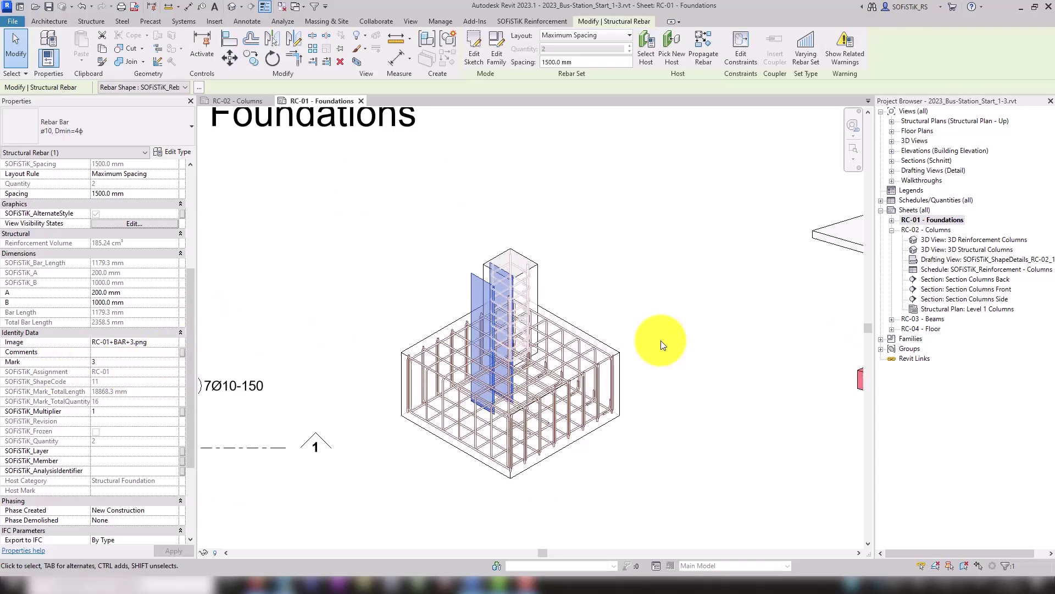
{"action": "left_click", "coordinate": [649, 298]}
{"action": "scroll", "coordinate": [628, 300], "scroll_direction": "up", "scroll_amount": 2}
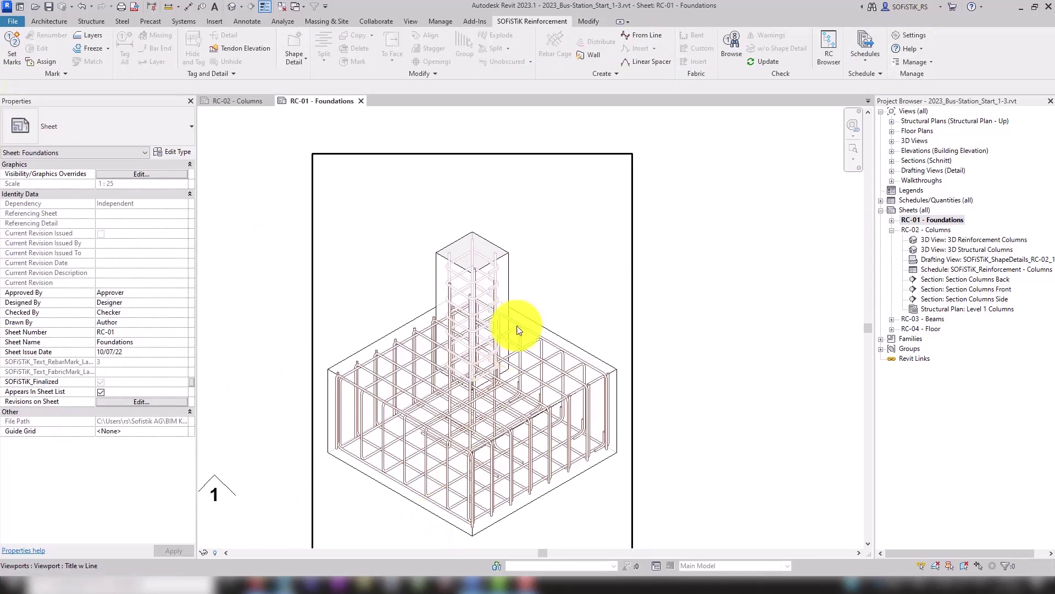
{"action": "scroll", "coordinate": [552, 286], "scroll_direction": "up", "scroll_amount": 3}
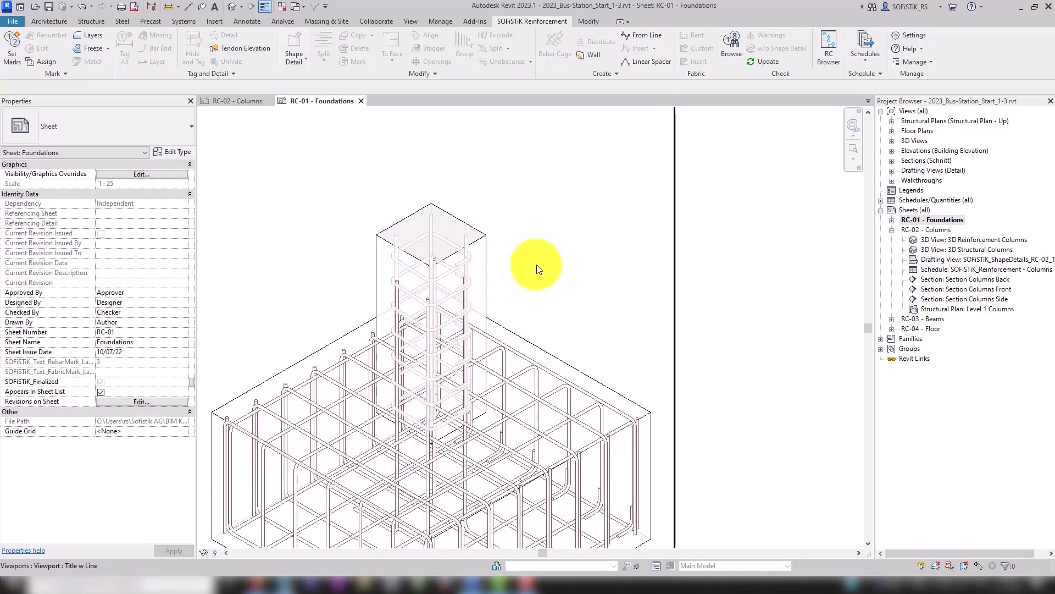
In the 3D Foundations view, confirm the column stirrup set is Mark 1, assigned RC-02, then clear the selection.
{"action": "double_click", "coordinate": [536, 265]}
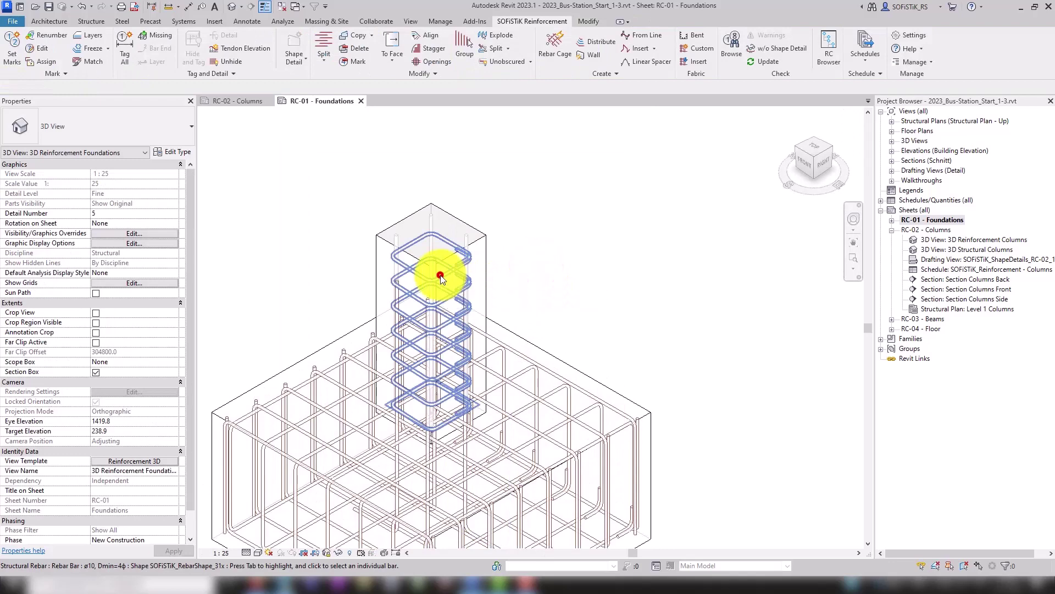
{"action": "left_click", "coordinate": [440, 274]}
{"action": "scroll", "coordinate": [111, 315], "scroll_direction": "down", "scroll_amount": 5}
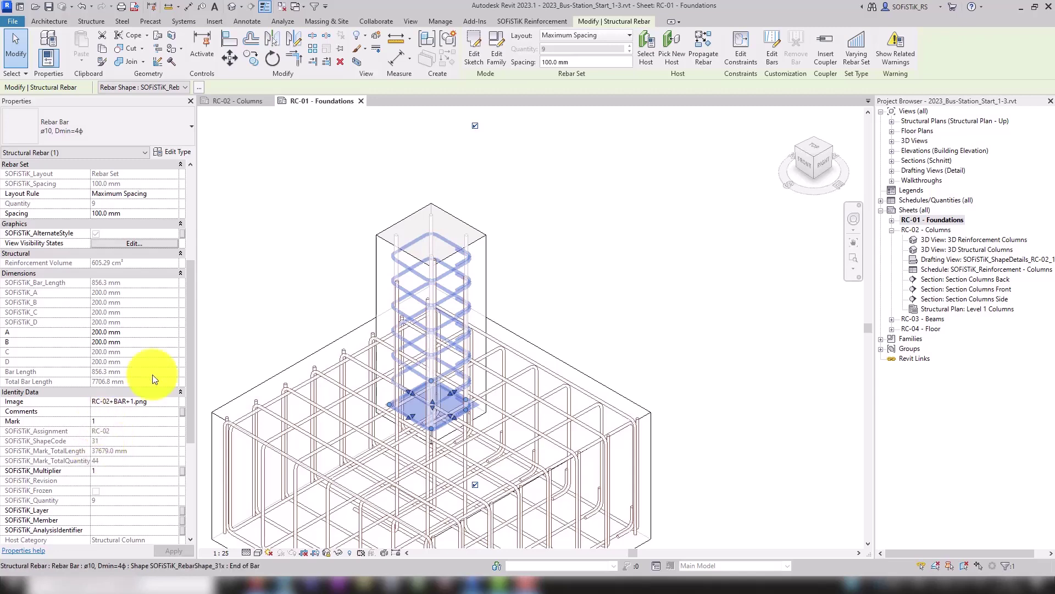
{"action": "left_click", "coordinate": [249, 295]}
{"action": "left_click", "coordinate": [532, 21]}
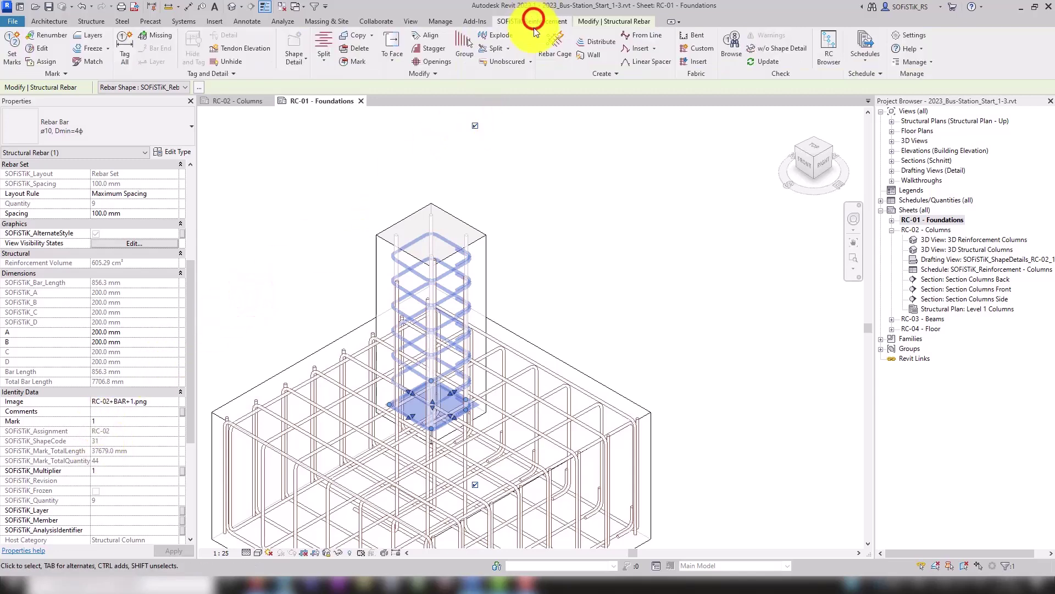
{"action": "key", "text": "Escape"}
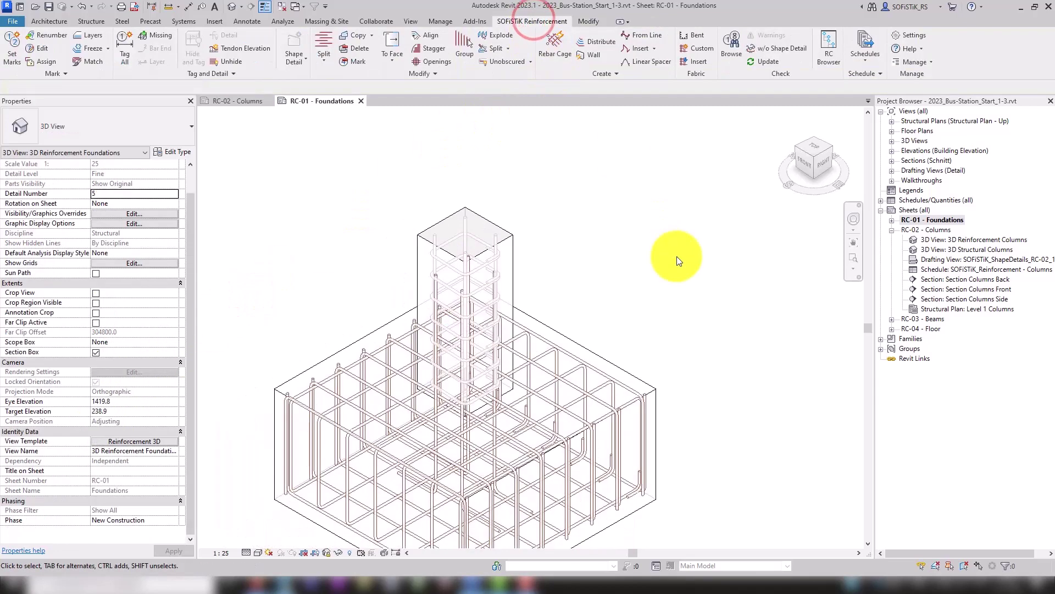
{"action": "left_click", "coordinate": [44, 60]}
{"action": "left_click_drag", "start_coordinate": [170, 107], "coordinate": [349, 119]}
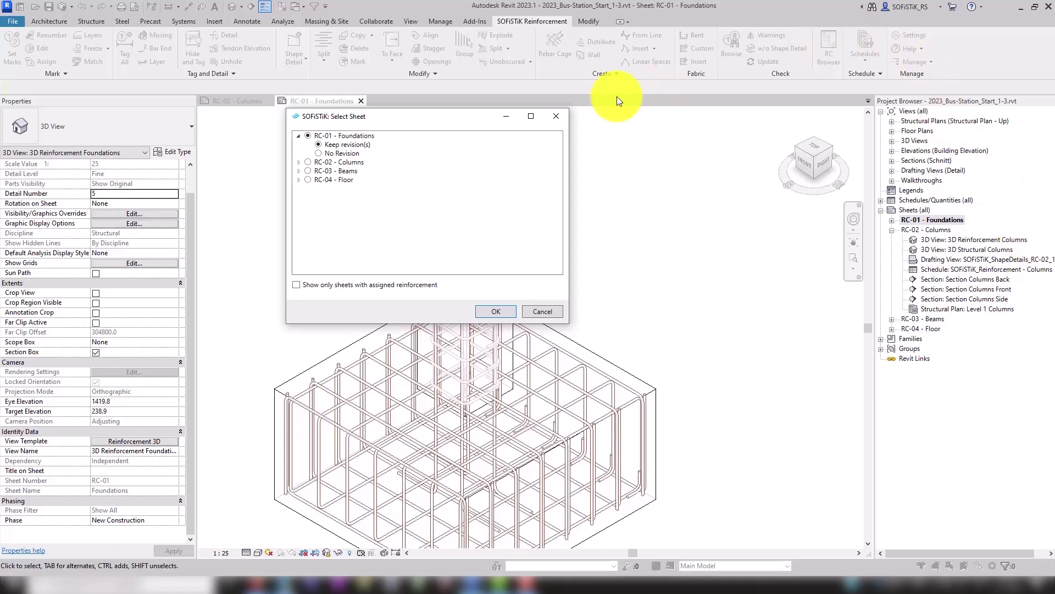
{"action": "left_click_drag", "start_coordinate": [445, 117], "coordinate": [433, 154]}
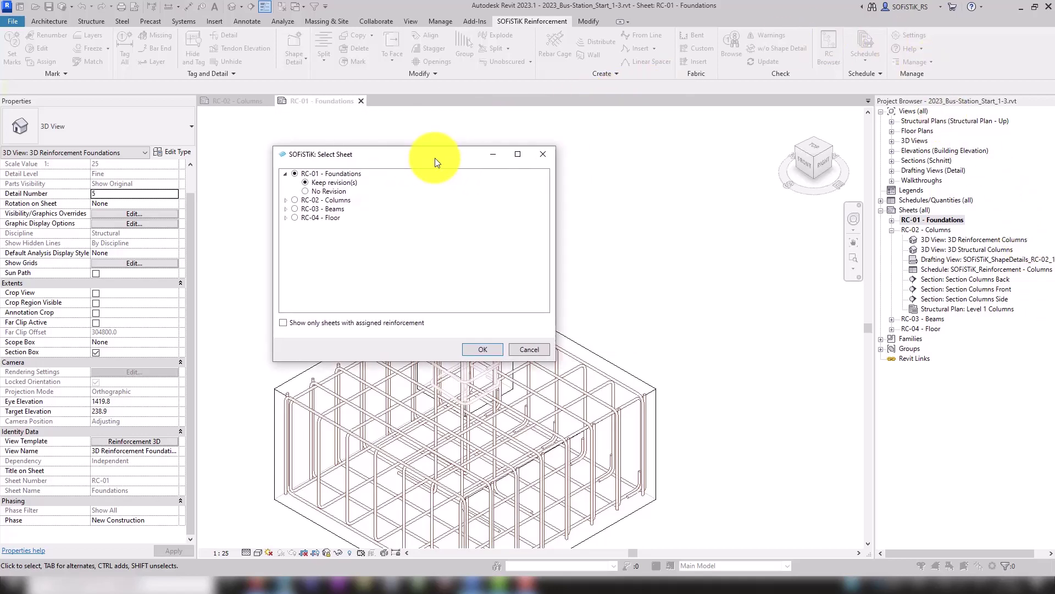
{"action": "left_click_drag", "start_coordinate": [434, 157], "coordinate": [882, 132]}
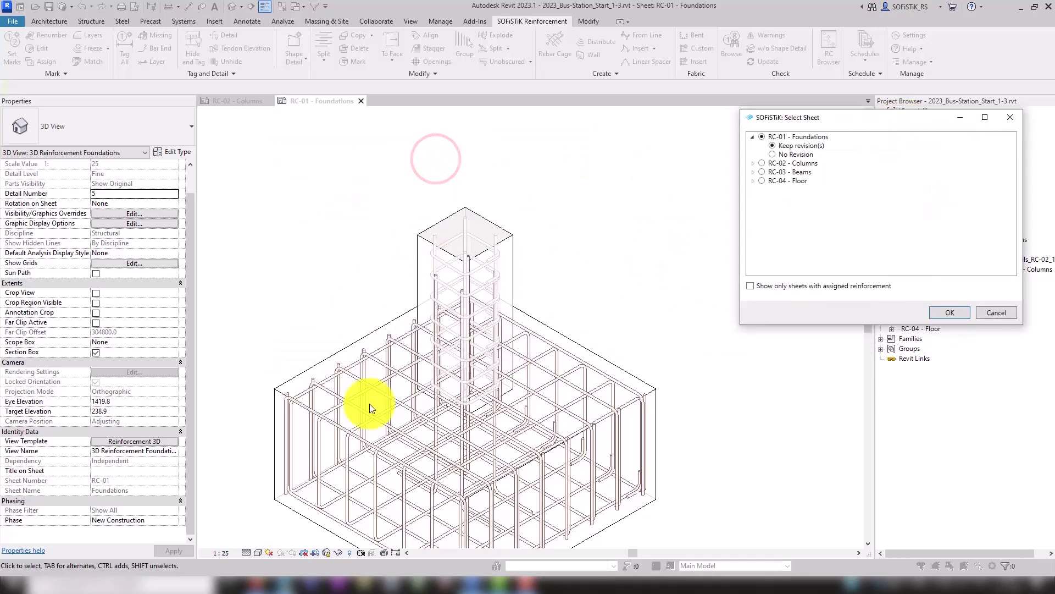
{"action": "left_click", "coordinate": [992, 313]}
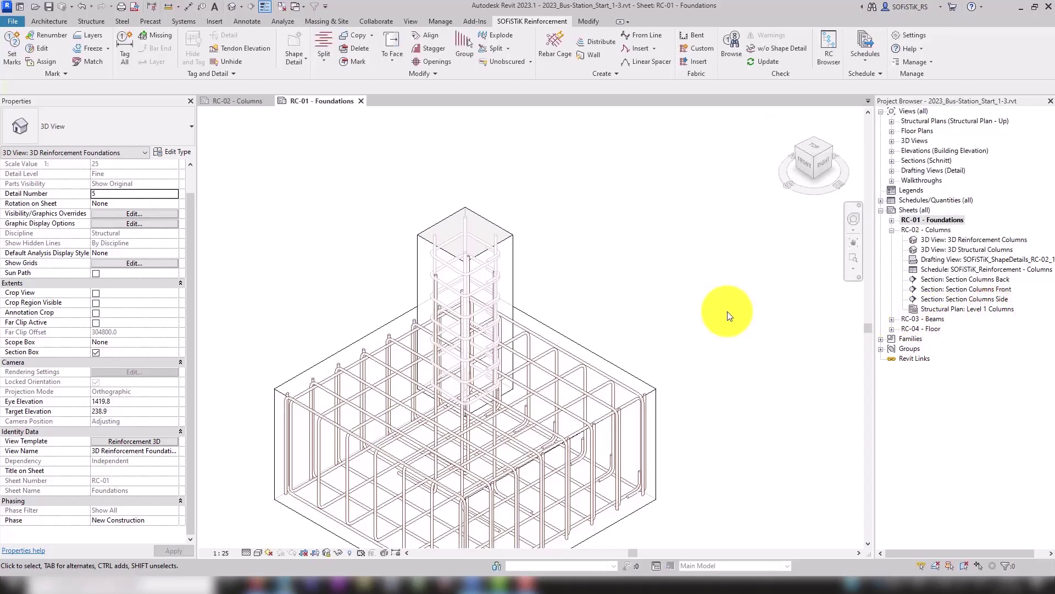
In SOFiSTiK Settings, keep Marks per Sheet and set Minimum Digits for Marks to 2.
{"action": "left_click", "coordinate": [854, 259]}
{"action": "left_click", "coordinate": [911, 34]}
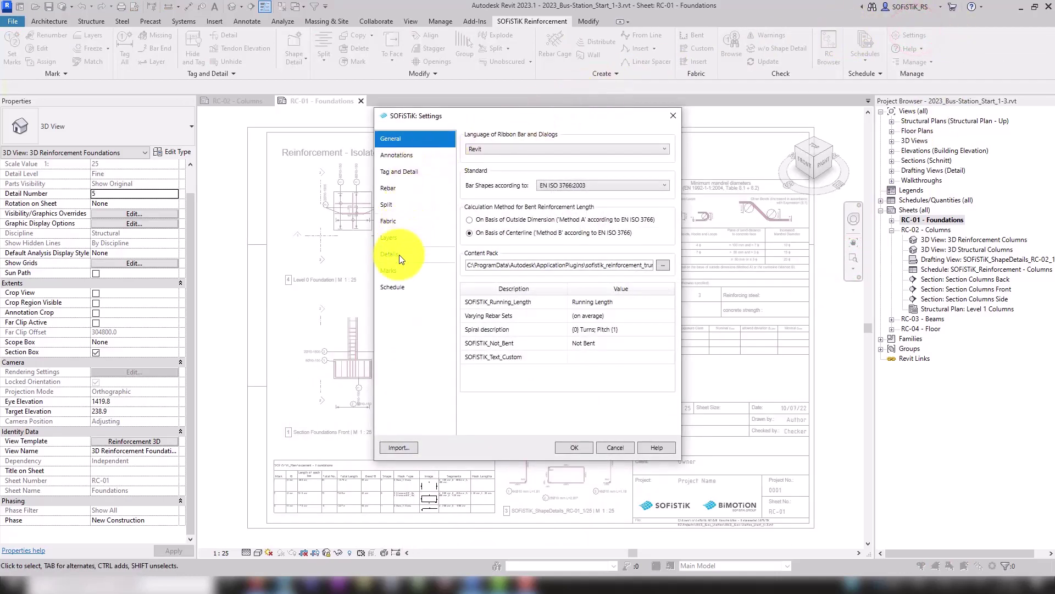
{"action": "left_click", "coordinate": [397, 269]}
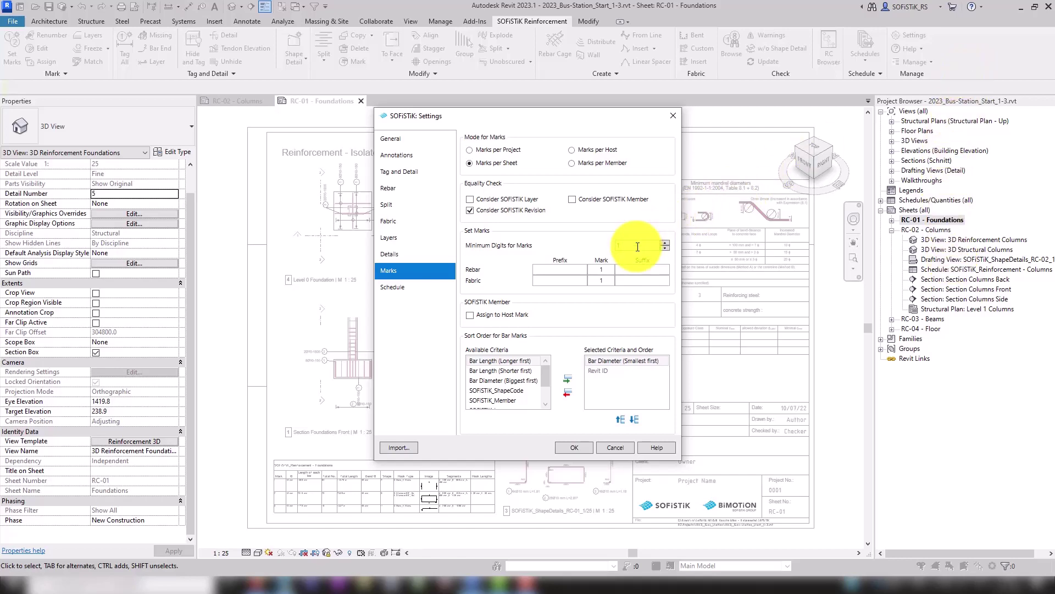
{"action": "left_click", "coordinate": [632, 246]}
{"action": "left_click", "coordinate": [629, 245]}
Apply the new mark settings and deactivate the 3D viewport to return to the sheet.
{"action": "left_click", "coordinate": [573, 447]}
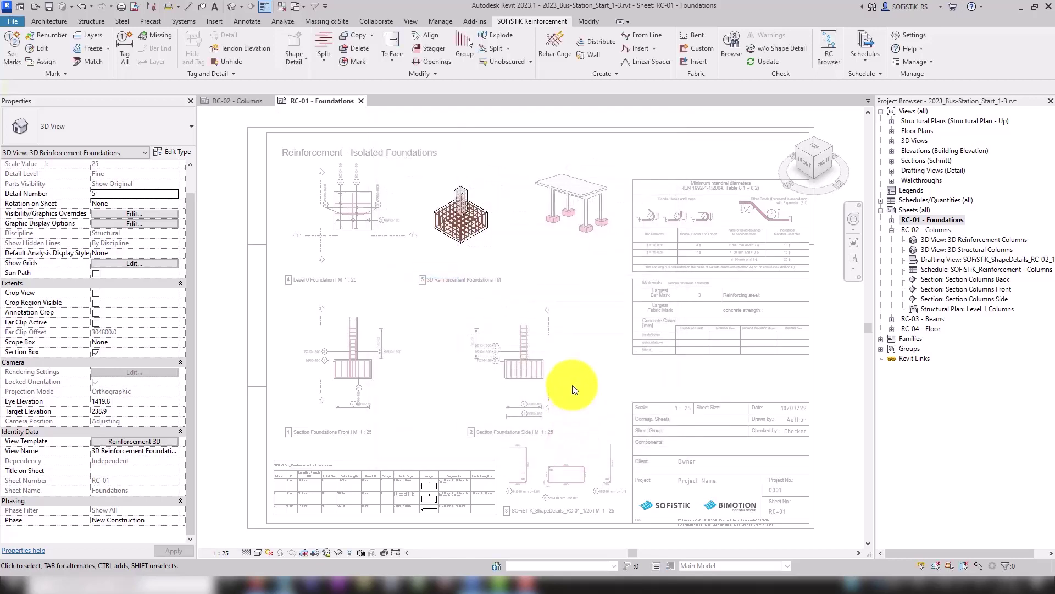
{"action": "scroll", "coordinate": [322, 170], "scroll_direction": "up", "scroll_amount": 4}
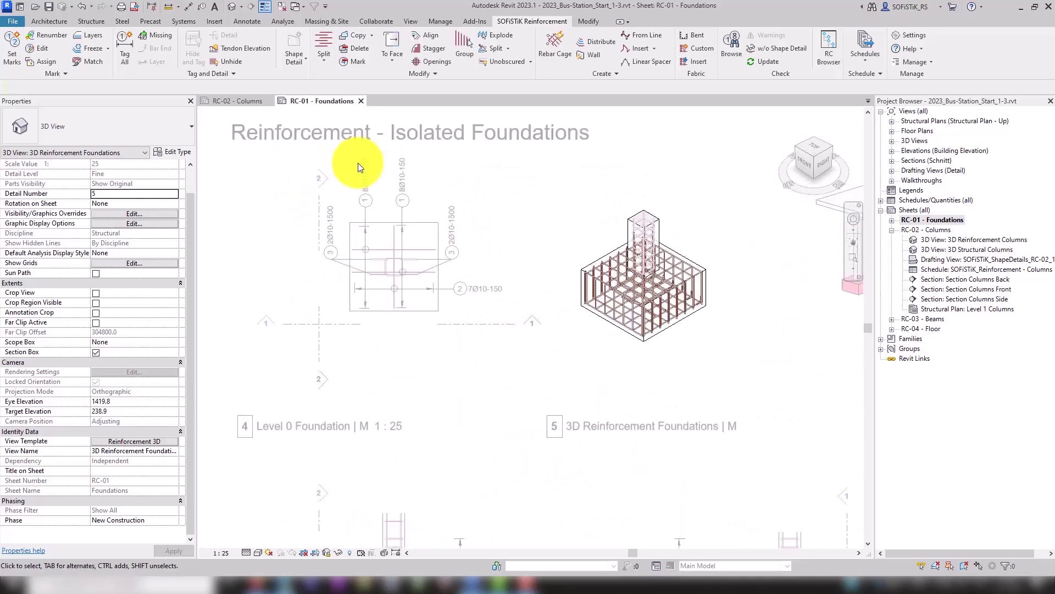
{"action": "double_click", "coordinate": [478, 204]}
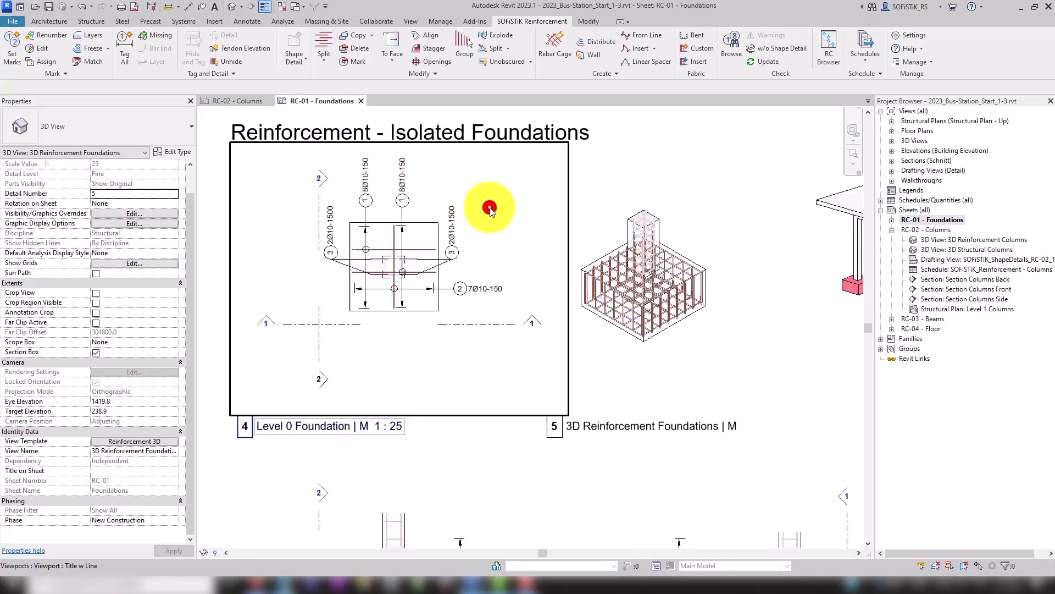
{"action": "scroll", "coordinate": [464, 177], "scroll_direction": "up", "scroll_amount": 2}
{"action": "scroll", "coordinate": [474, 184], "scroll_direction": "down", "scroll_amount": 1}
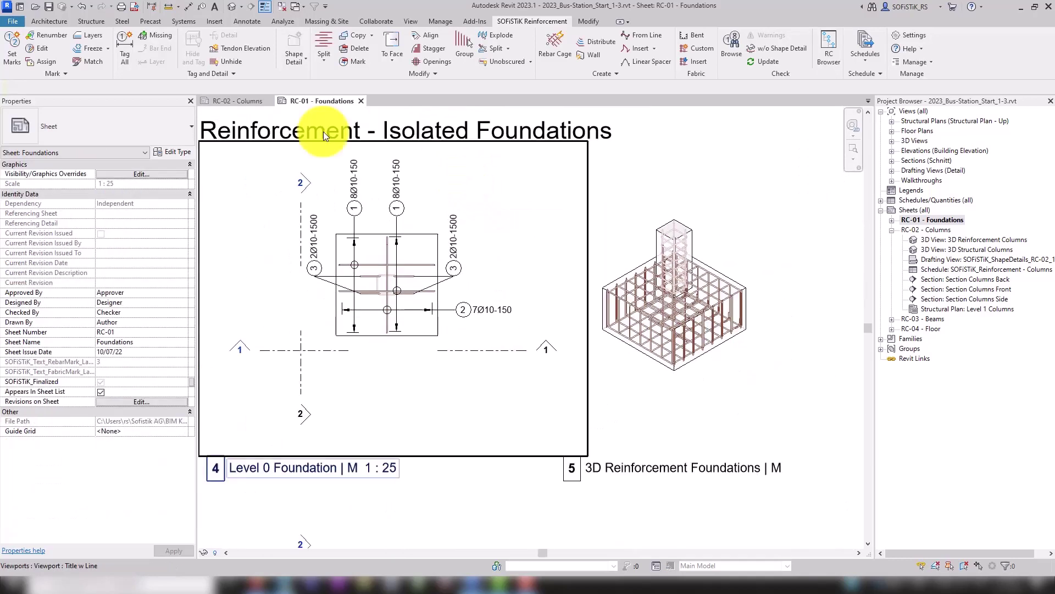
Renew all marks on sheet RC-01 with start number 1 using Set Marks.
{"action": "left_click", "coordinate": [16, 45]}
{"action": "left_click_drag", "start_coordinate": [104, 40], "coordinate": [120, 187]}
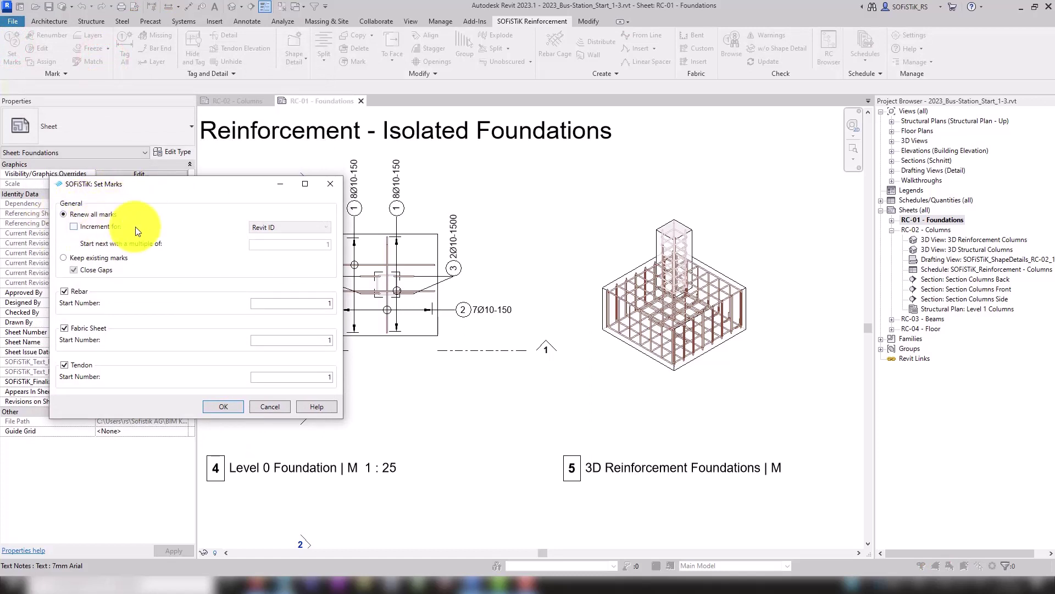
{"action": "left_click", "coordinate": [210, 404]}
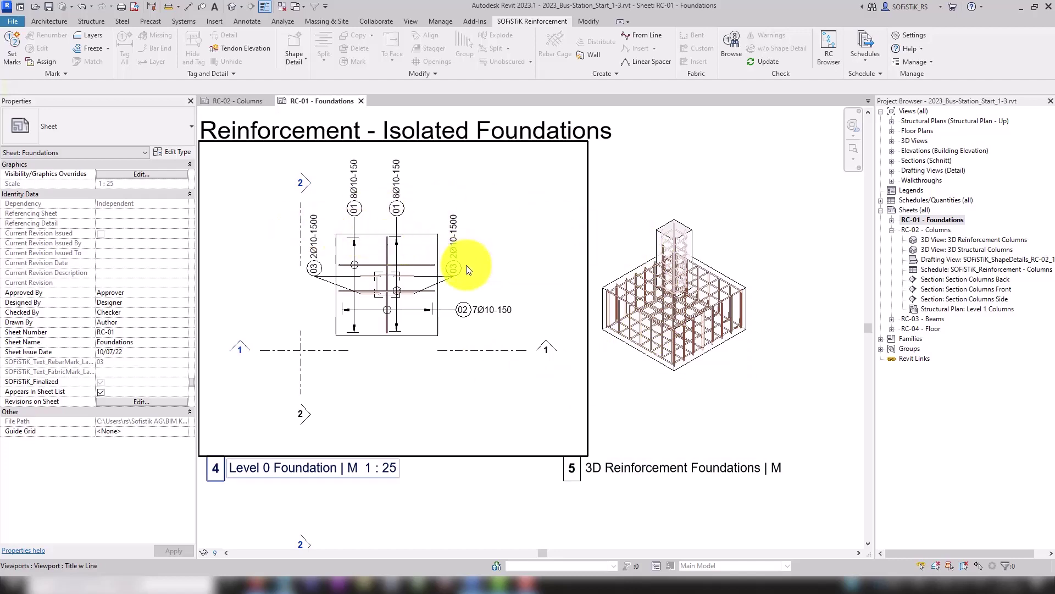
Activate the Section Foundations Front viewport on RC-01 and zoom in on the footing.
{"action": "scroll", "coordinate": [466, 265], "scroll_direction": "down", "scroll_amount": 4}
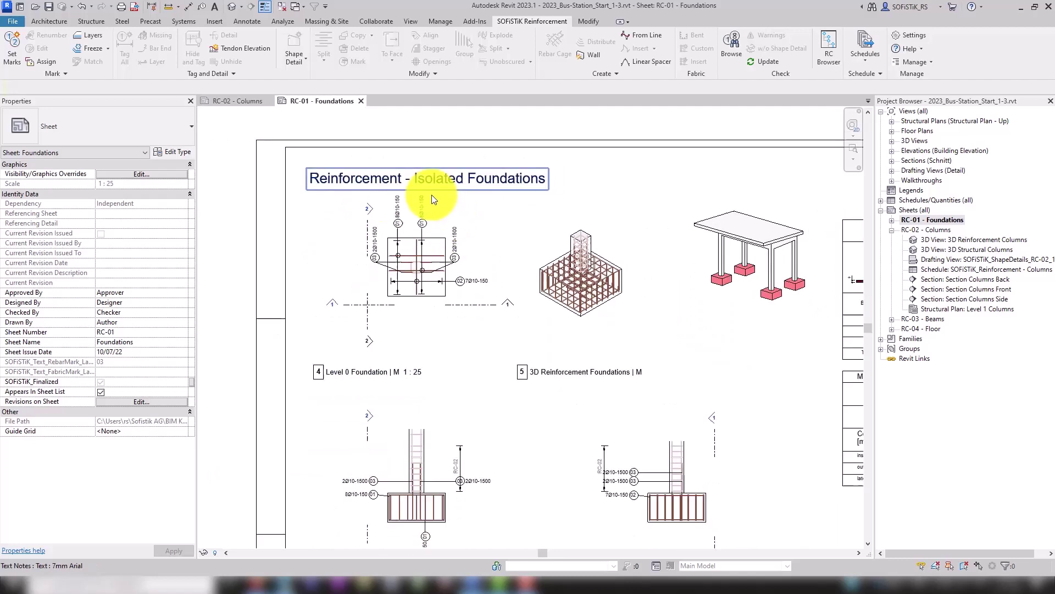
{"action": "scroll", "coordinate": [466, 487], "scroll_direction": "up", "scroll_amount": 4}
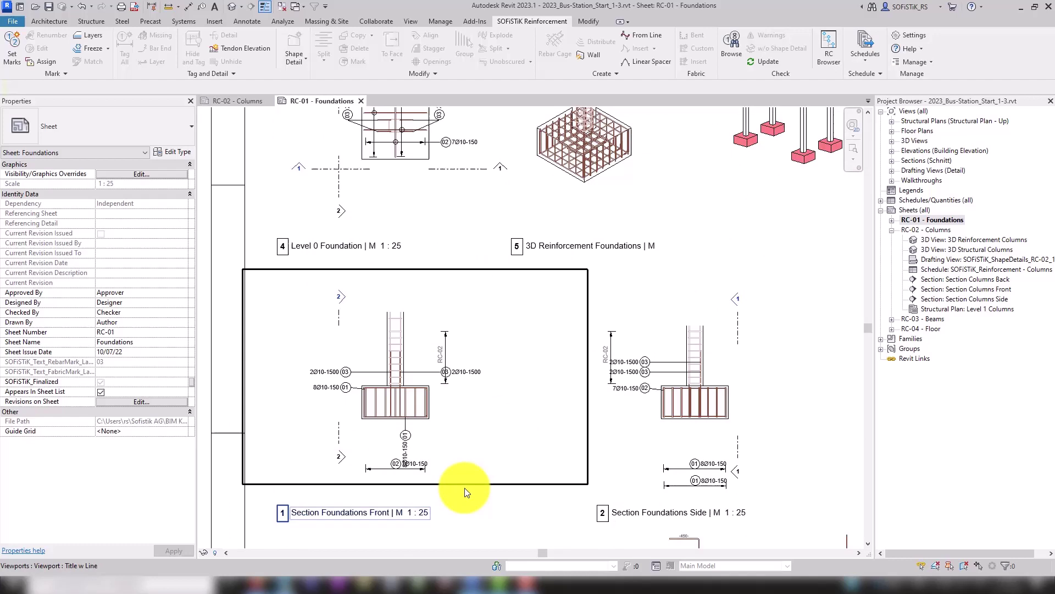
{"action": "double_click", "coordinate": [467, 427]}
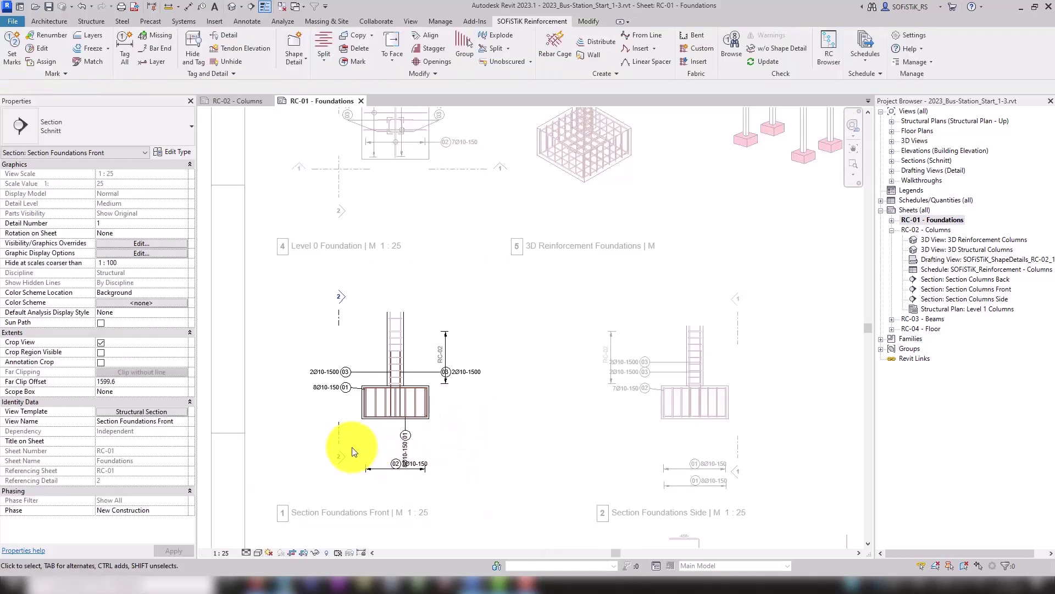
{"action": "scroll", "coordinate": [349, 450], "scroll_direction": "up", "scroll_amount": 1}
{"action": "scroll", "coordinate": [351, 461], "scroll_direction": "up", "scroll_amount": 3}
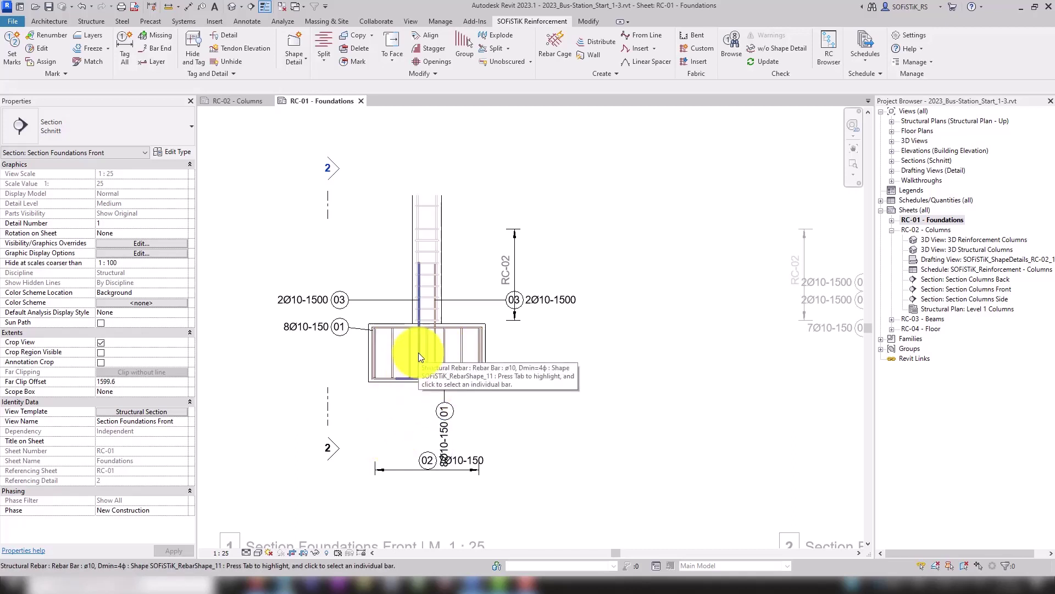
Place 03 Bar End marks below the footing on the left and right column starter bars.
{"action": "left_click", "coordinate": [146, 49]}
{"action": "scroll", "coordinate": [393, 387], "scroll_direction": "up", "scroll_amount": 4}
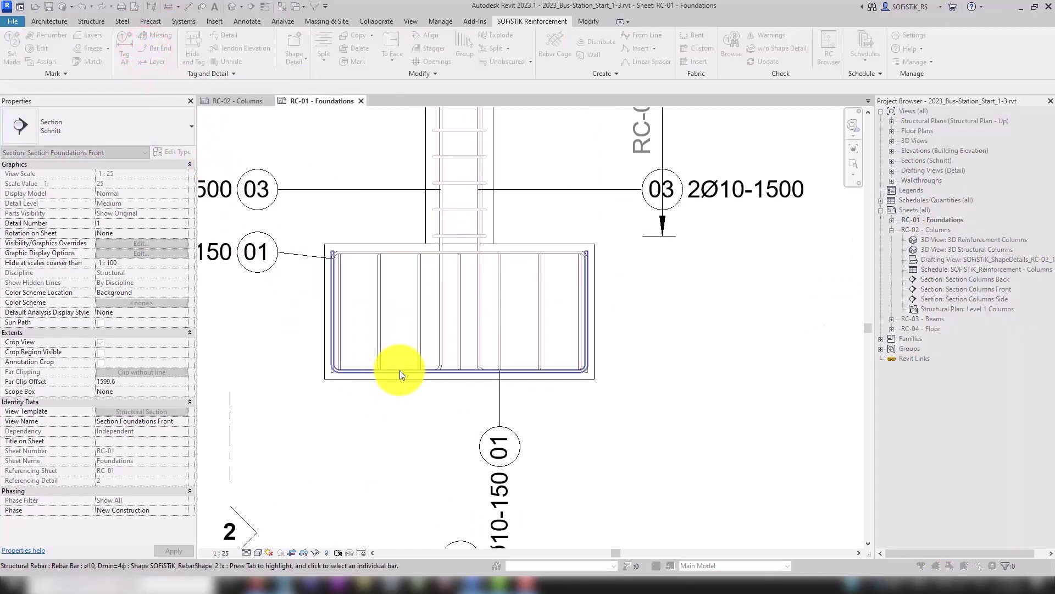
{"action": "key", "text": "Tab"}
{"action": "left_click", "coordinate": [401, 371]}
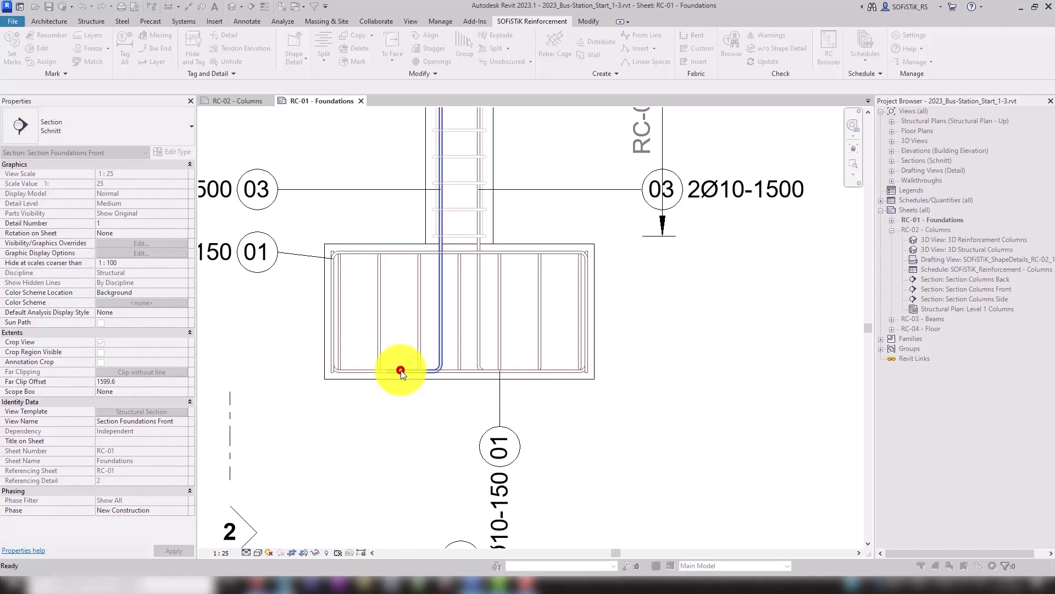
{"action": "left_click", "coordinate": [374, 393]}
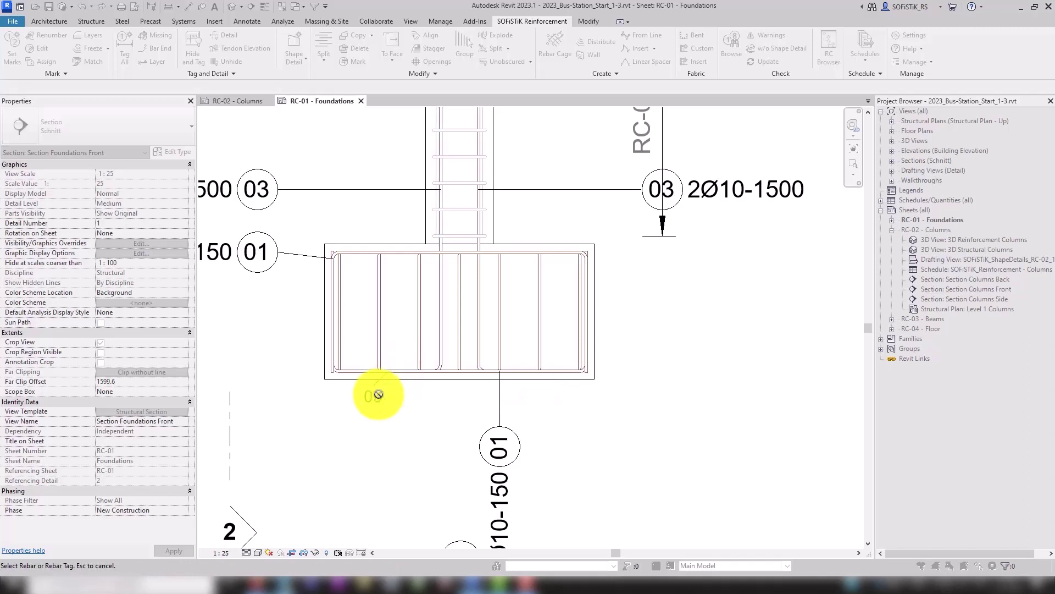
{"action": "key", "text": "Tab"}
{"action": "left_click", "coordinate": [517, 369]}
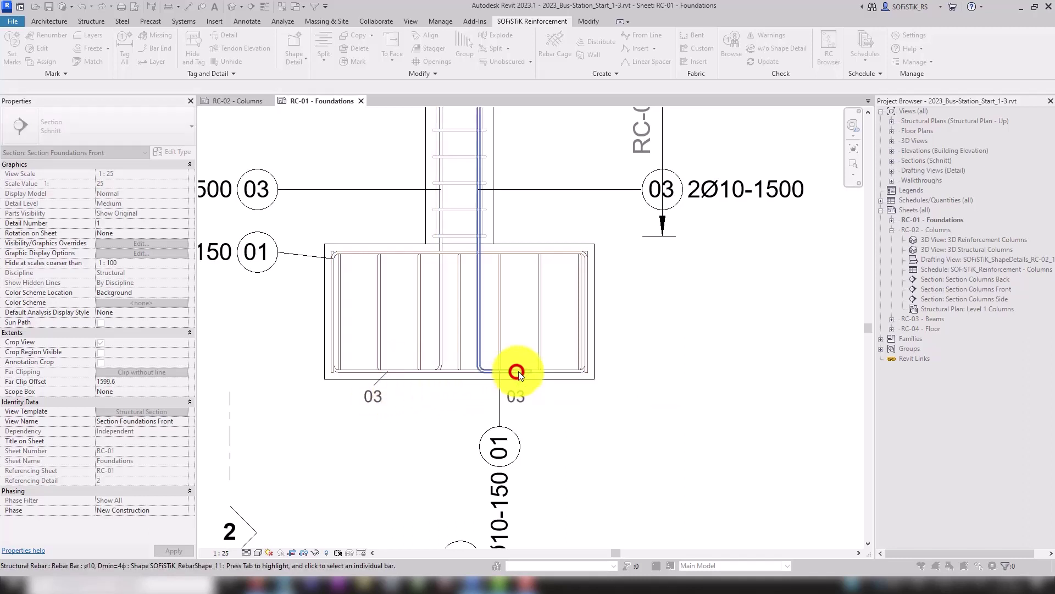
{"action": "left_click", "coordinate": [510, 378]}
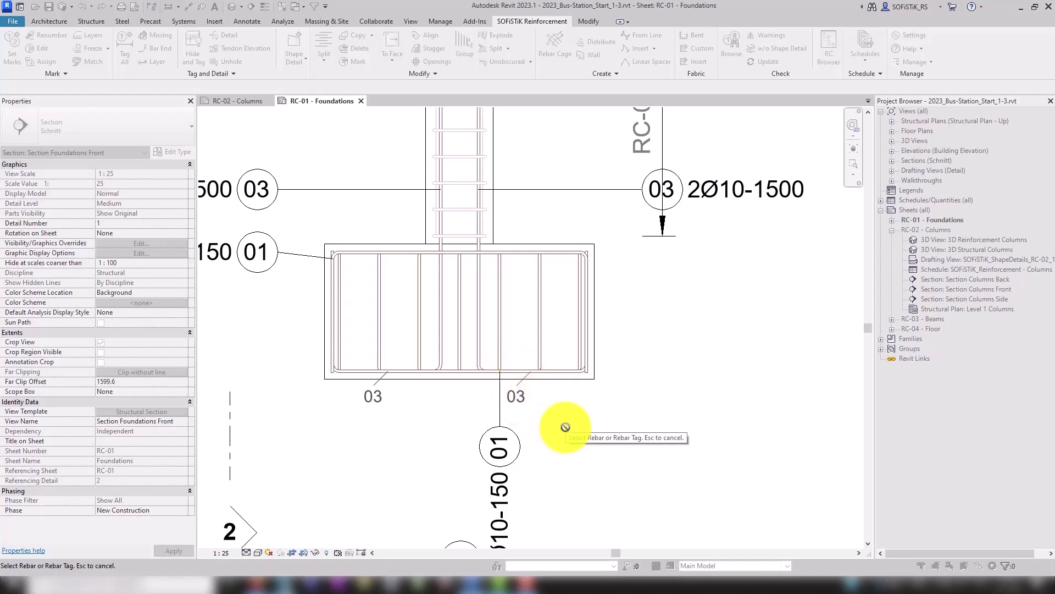
{"action": "scroll", "coordinate": [588, 426], "scroll_direction": "down", "scroll_amount": 3}
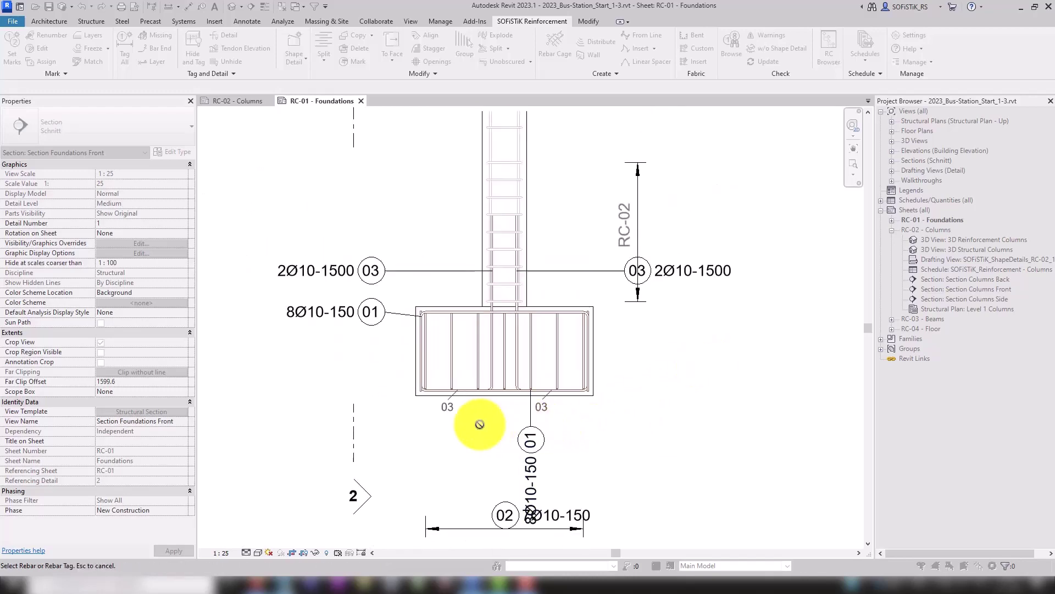
{"action": "scroll", "coordinate": [479, 424], "scroll_direction": "up", "scroll_amount": 1}
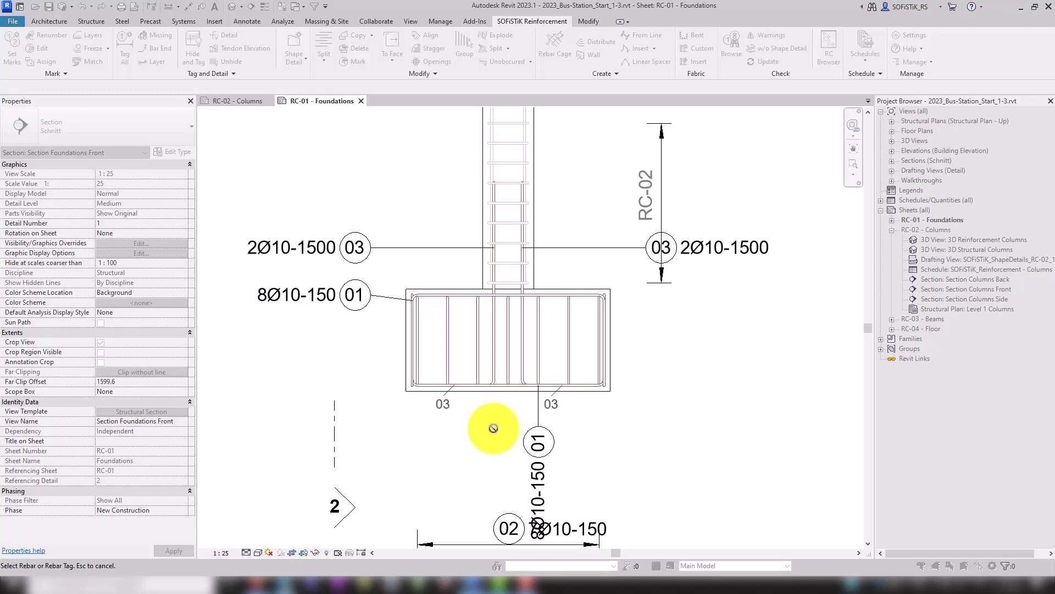
{"action": "left_click", "coordinate": [496, 361]}
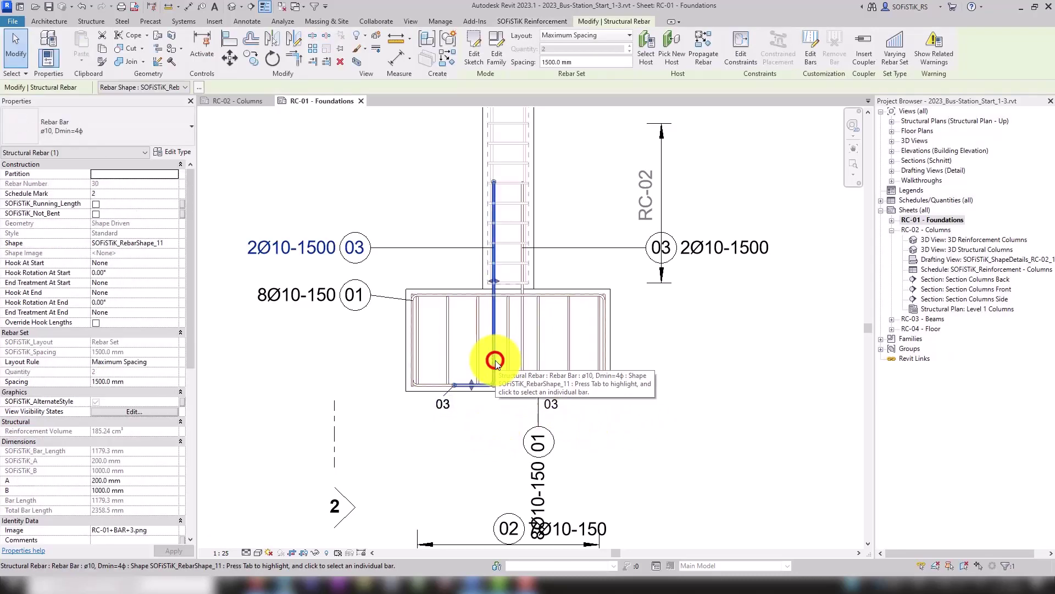
{"action": "left_click", "coordinate": [147, 480]}
{"action": "type", "text": "25"}
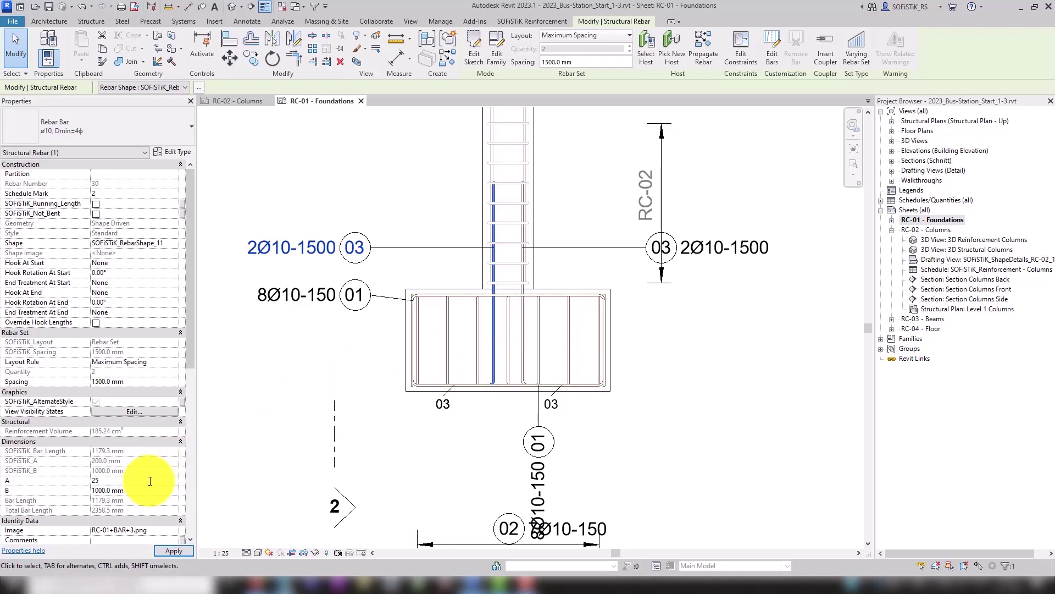
{"action": "type", "text": "0"}
{"action": "left_click", "coordinate": [360, 313]}
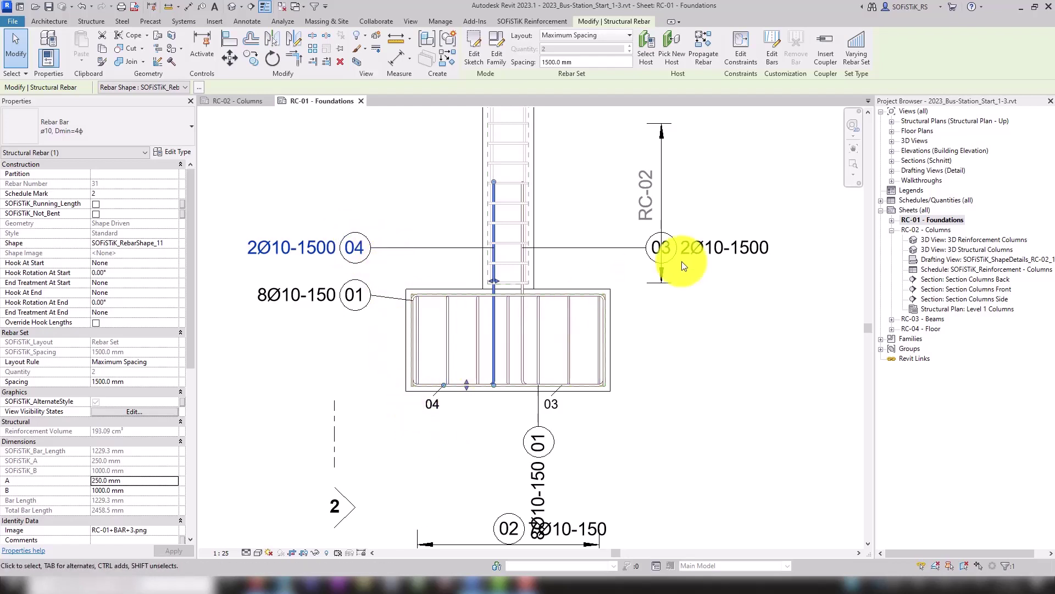
{"action": "left_click", "coordinate": [721, 245]}
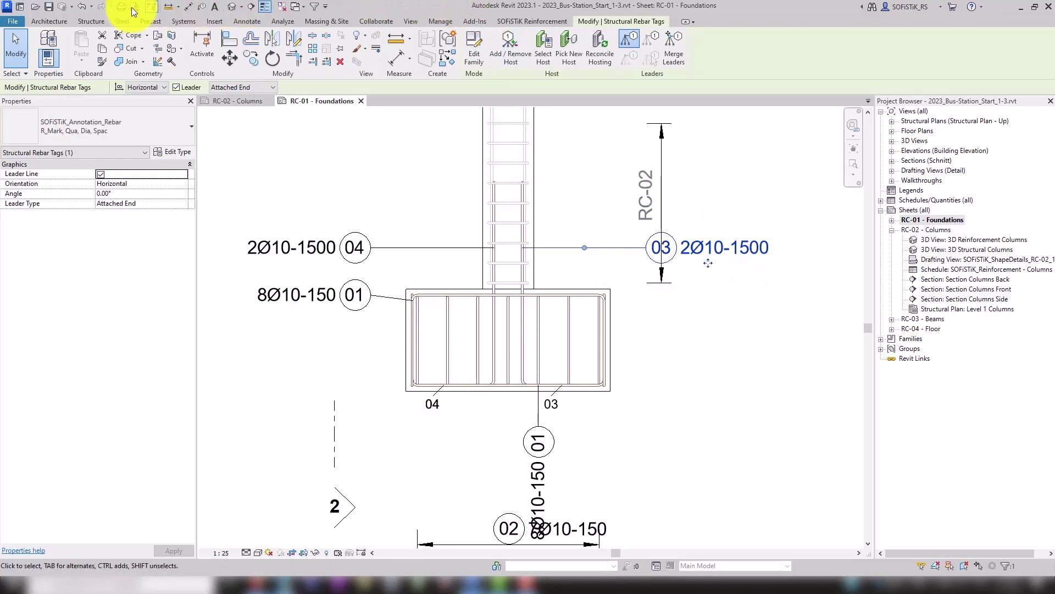
{"action": "left_click", "coordinate": [82, 6]}
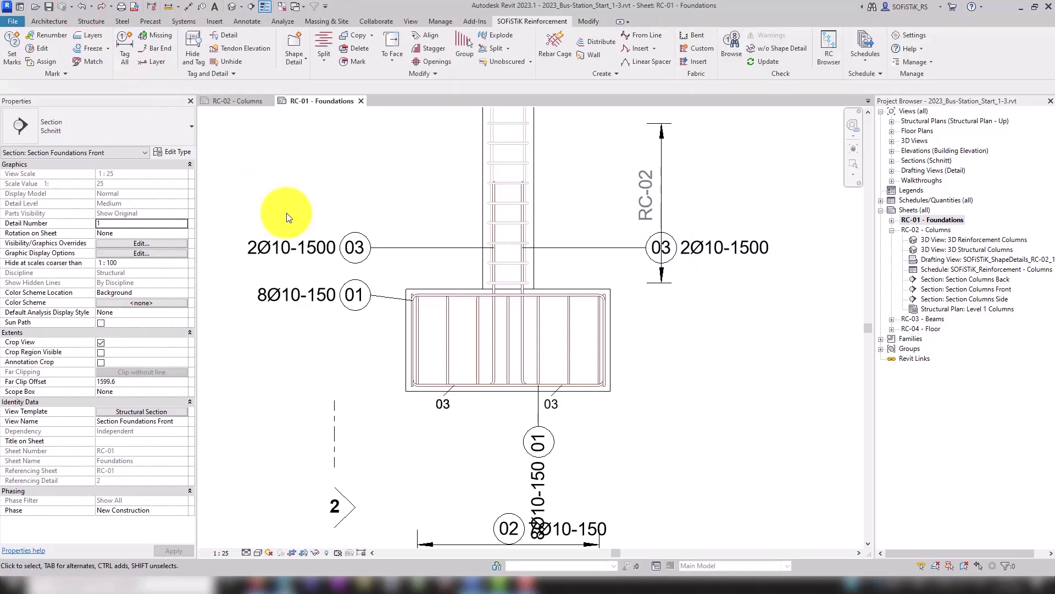
Pick the 2Ø10-1500 bars through their 03 mark tag and set dimension A to 250.
{"action": "left_click", "coordinate": [38, 48]}
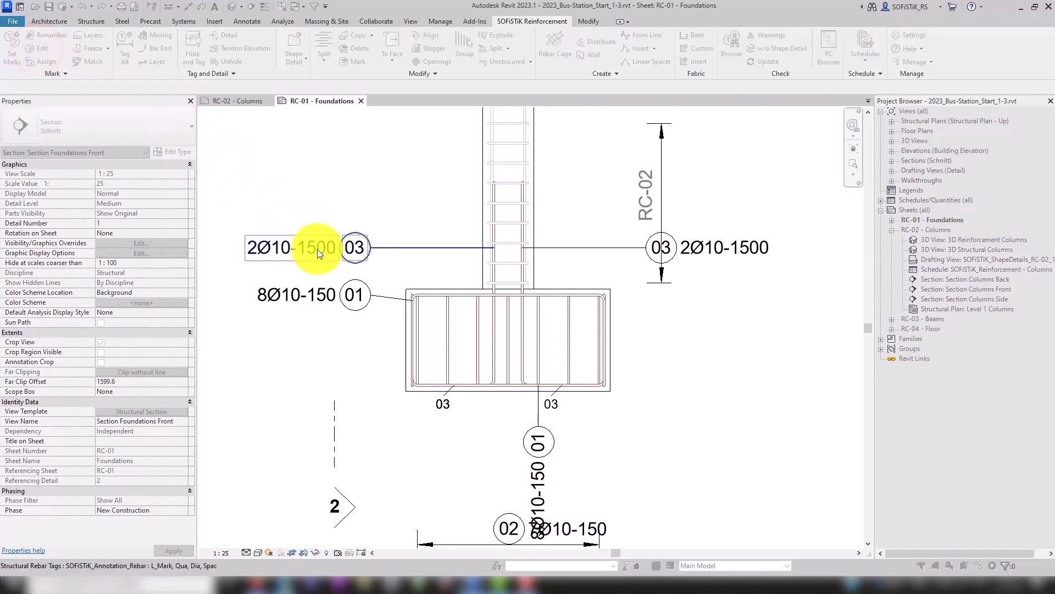
{"action": "left_click", "coordinate": [317, 248]}
{"action": "scroll", "coordinate": [315, 240], "scroll_direction": "down", "scroll_amount": 1}
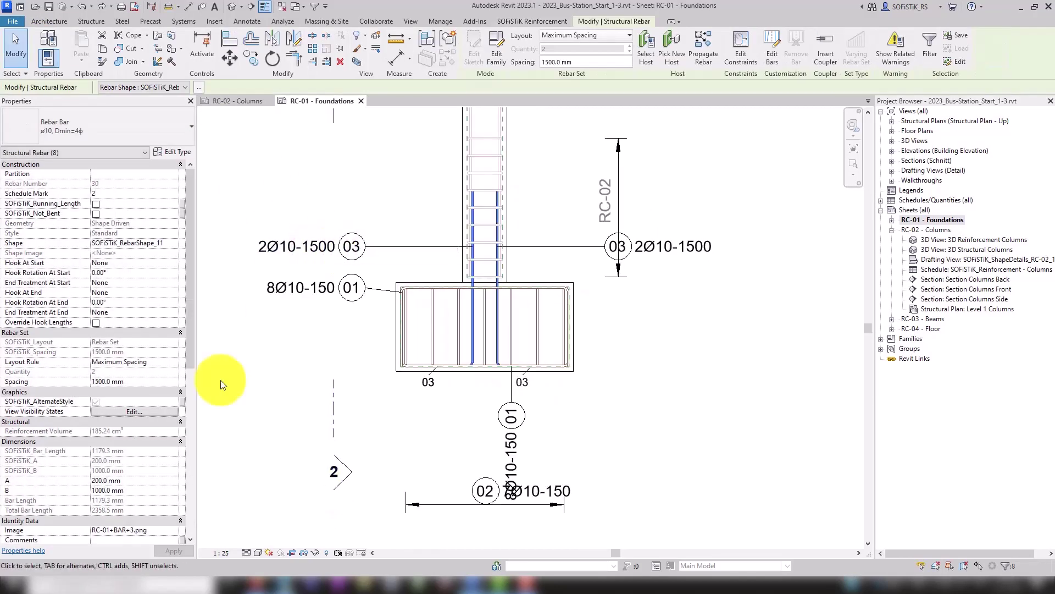
{"action": "scroll", "coordinate": [132, 467], "scroll_direction": "down", "scroll_amount": 1}
{"action": "left_click", "coordinate": [131, 461]}
{"action": "type", "text": "250"}
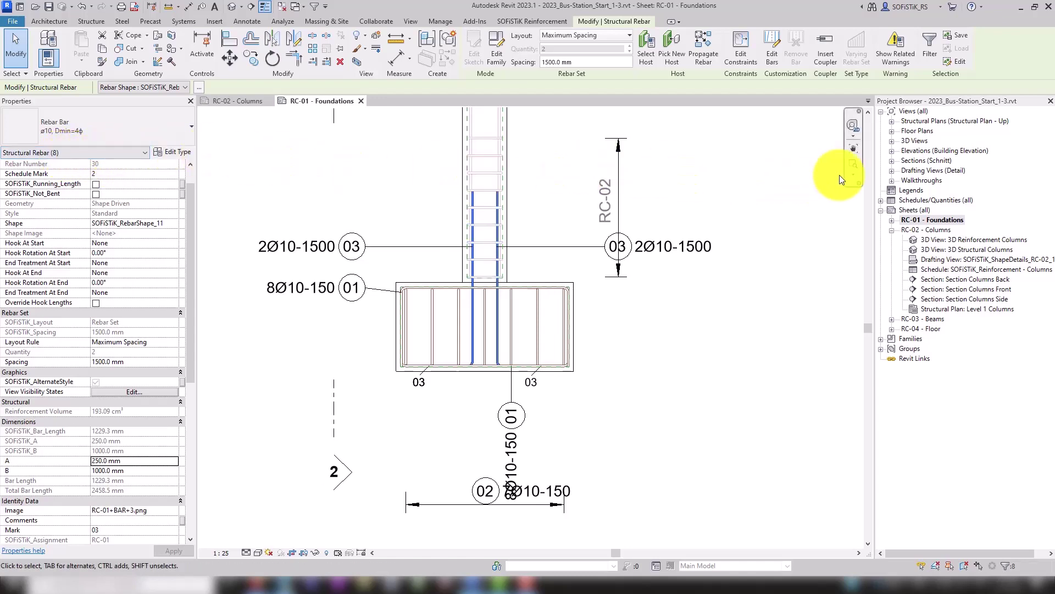
Open the 3D Reinforcement view from the Project Browser's 3D Views and clear the selection.
{"action": "left_click", "coordinate": [892, 141]}
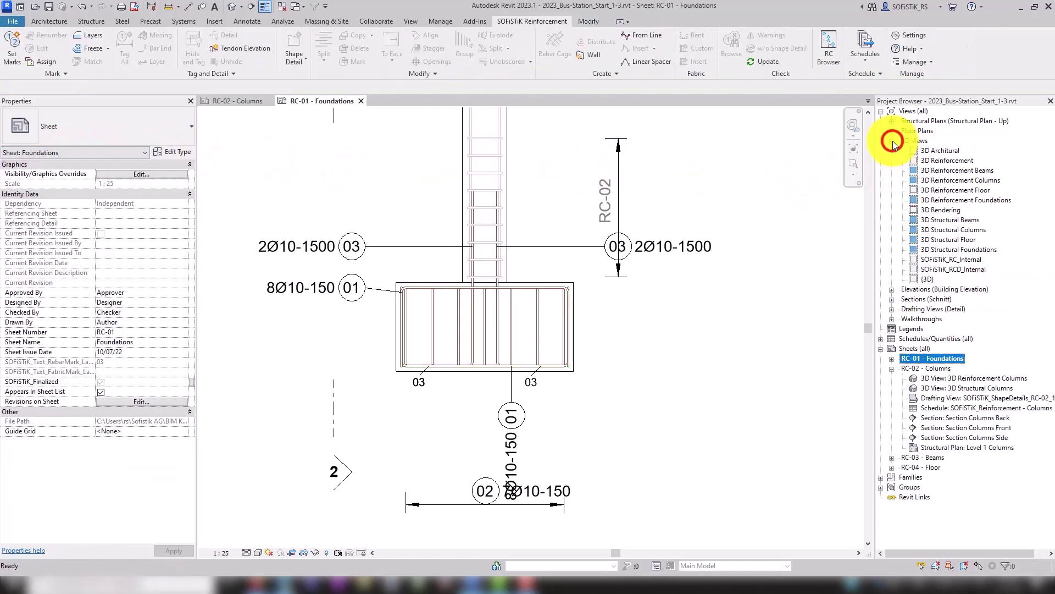
{"action": "double_click", "coordinate": [943, 160]}
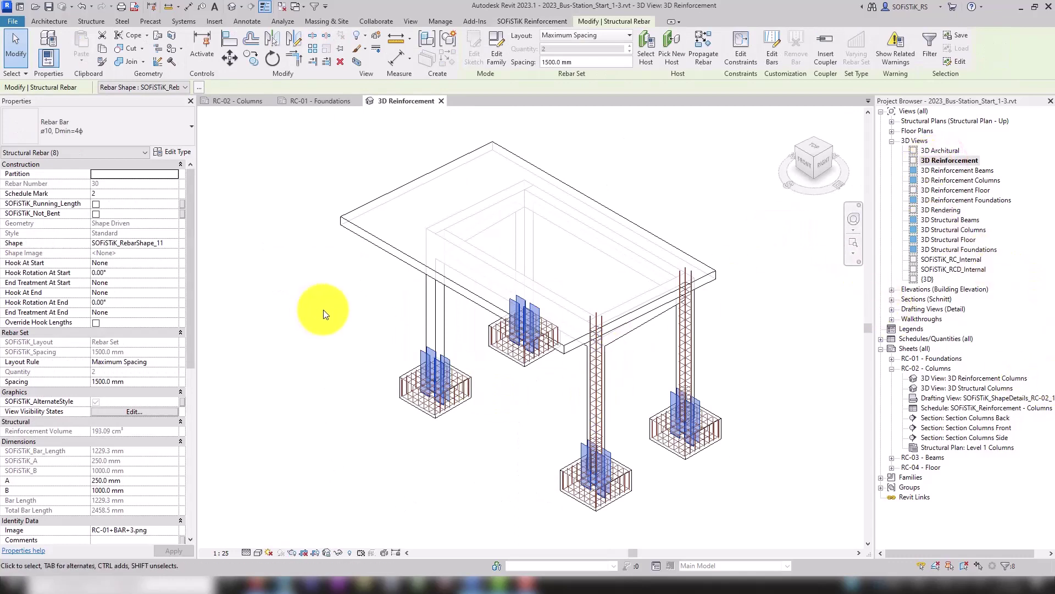
{"action": "scroll", "coordinate": [324, 309], "scroll_direction": "down", "scroll_amount": 3}
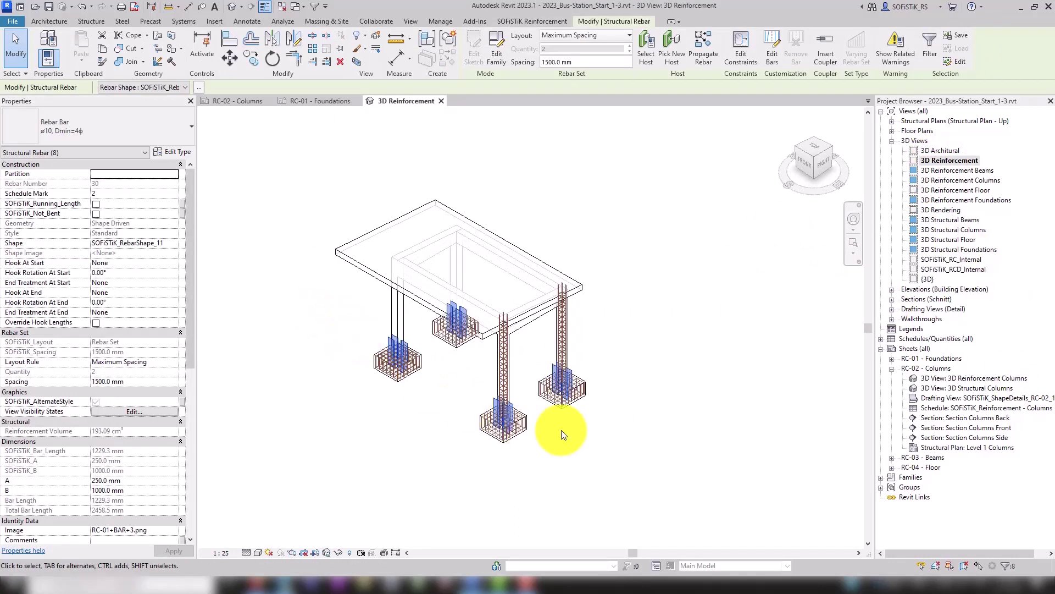
{"action": "left_click", "coordinate": [396, 308]}
{"action": "left_click", "coordinate": [378, 443]}
{"action": "scroll", "coordinate": [397, 427], "scroll_direction": "up", "scroll_amount": 3}
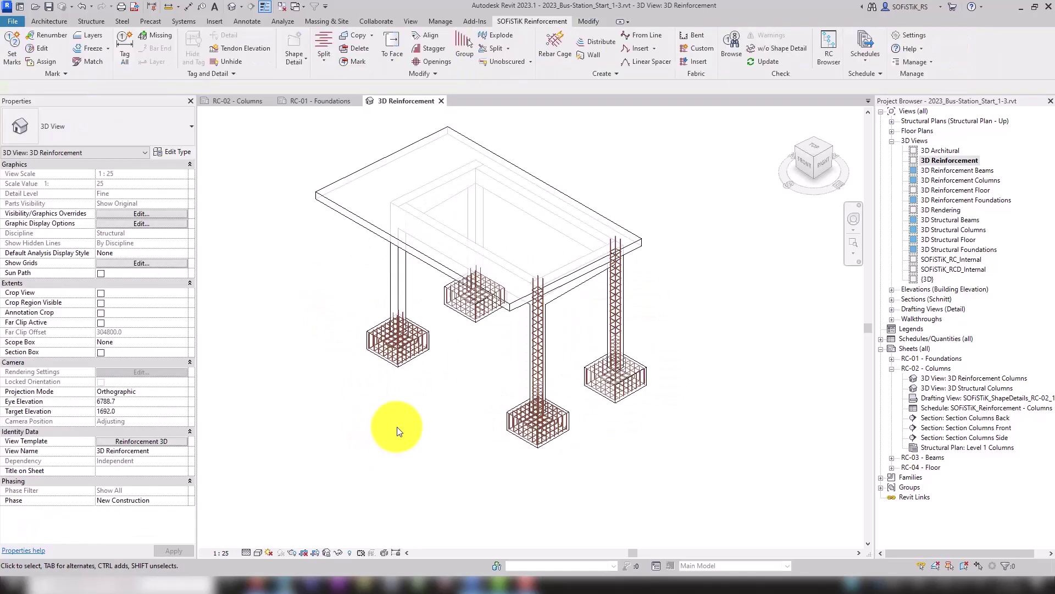
{"action": "scroll", "coordinate": [578, 316], "scroll_direction": "up", "scroll_amount": 2}
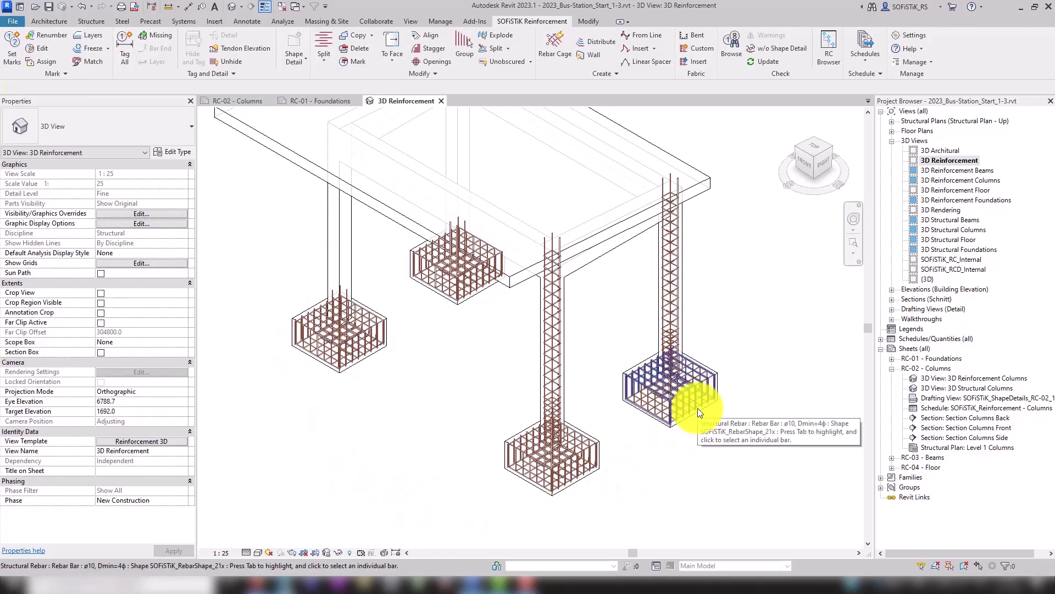
Select the left footing's rebar set to read its Mark, then deselect it.
{"action": "left_click", "coordinate": [347, 349]}
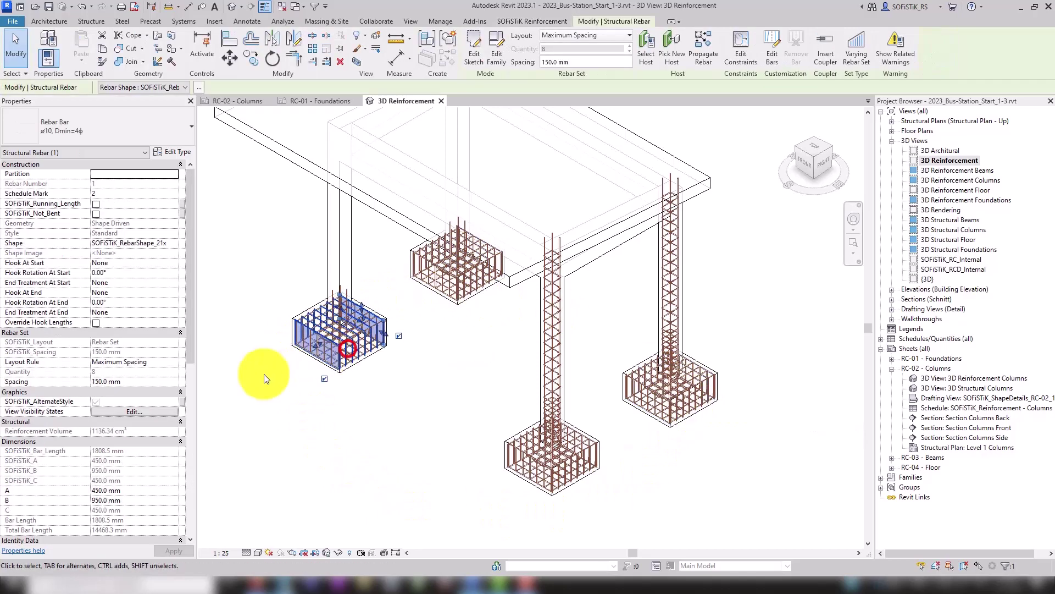
{"action": "scroll", "coordinate": [137, 467], "scroll_direction": "down", "scroll_amount": 3}
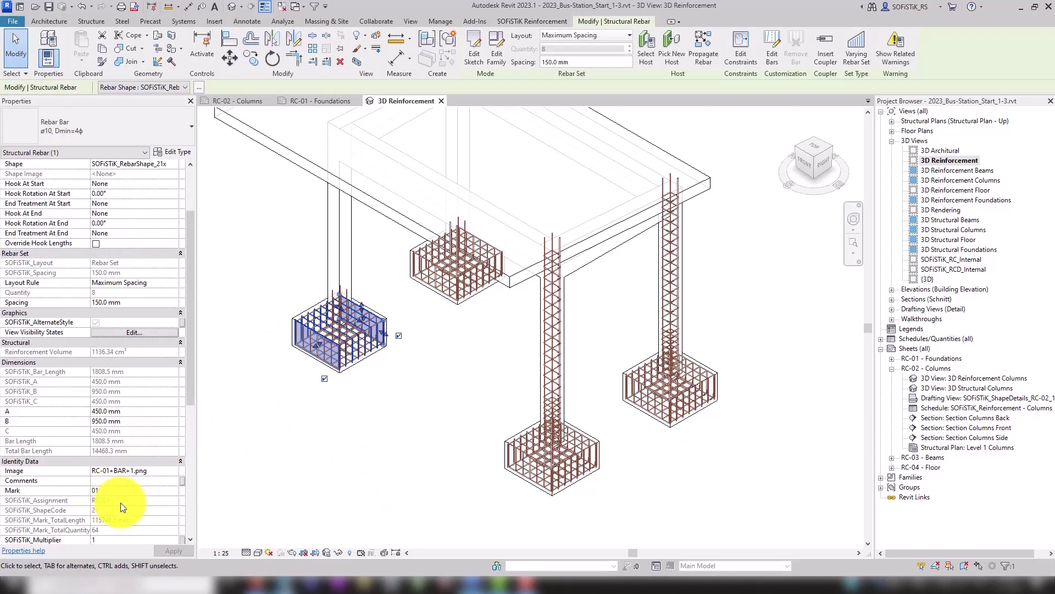
{"action": "left_click", "coordinate": [425, 413]}
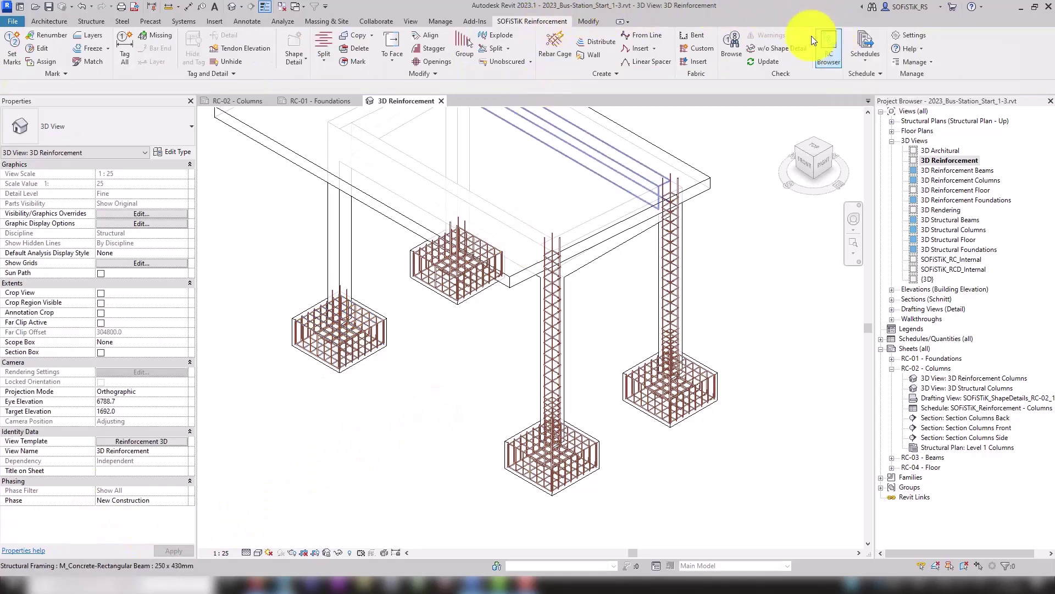
Open the RC Browser and expand RC-01's rebar sets to list the bars of set 02.
{"action": "left_click", "coordinate": [831, 45]}
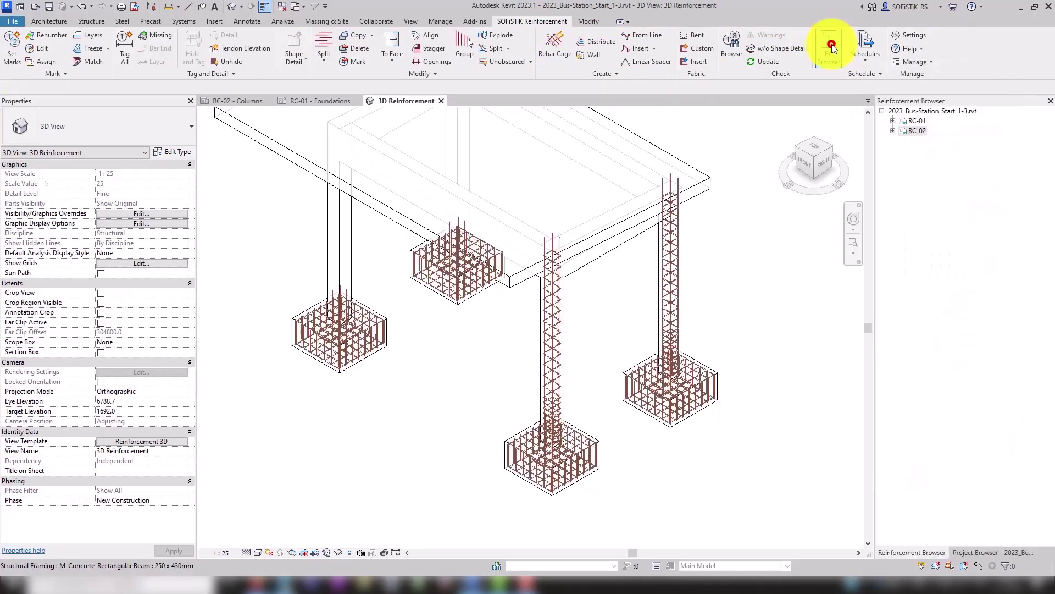
{"action": "left_click", "coordinate": [894, 121]}
{"action": "left_click", "coordinate": [894, 140]}
{"action": "left_click", "coordinate": [904, 130]}
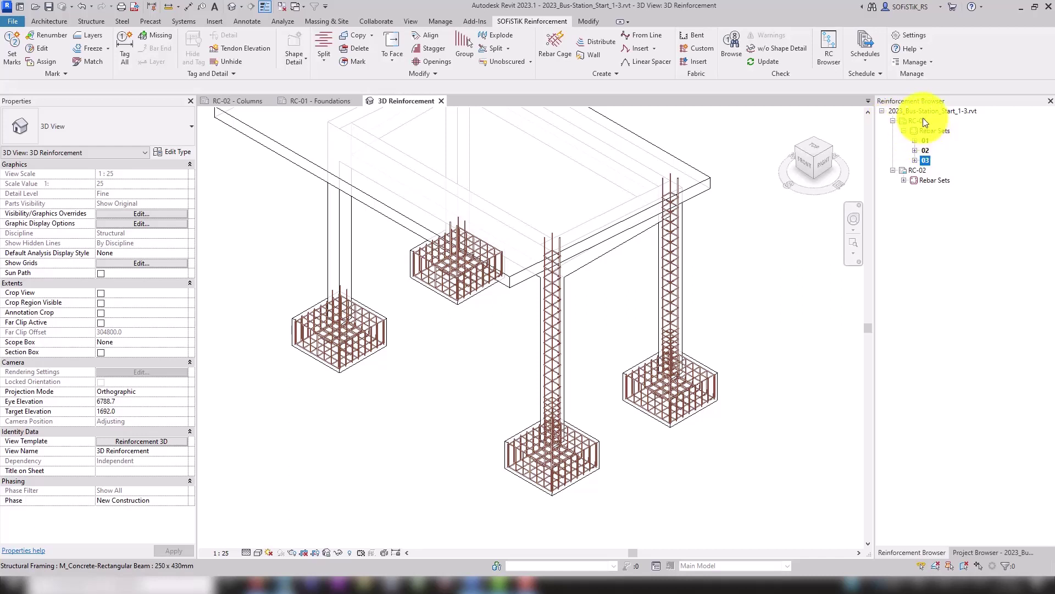
{"action": "left_click", "coordinate": [915, 150]}
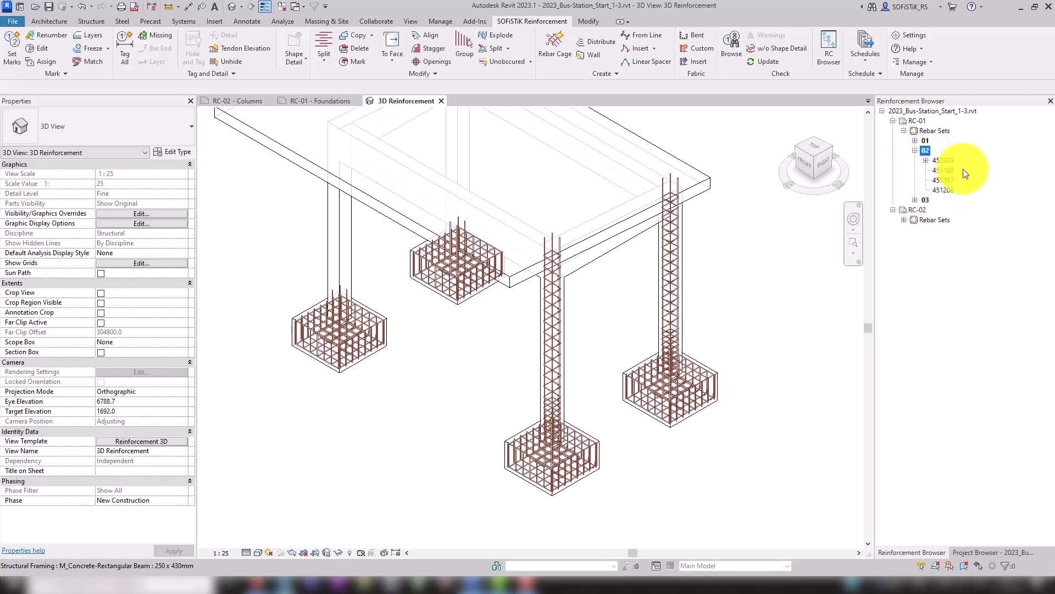
Select all bars of rebar set 02, then every rebar set on sheet RC-01.
{"action": "right_click", "coordinate": [925, 151]}
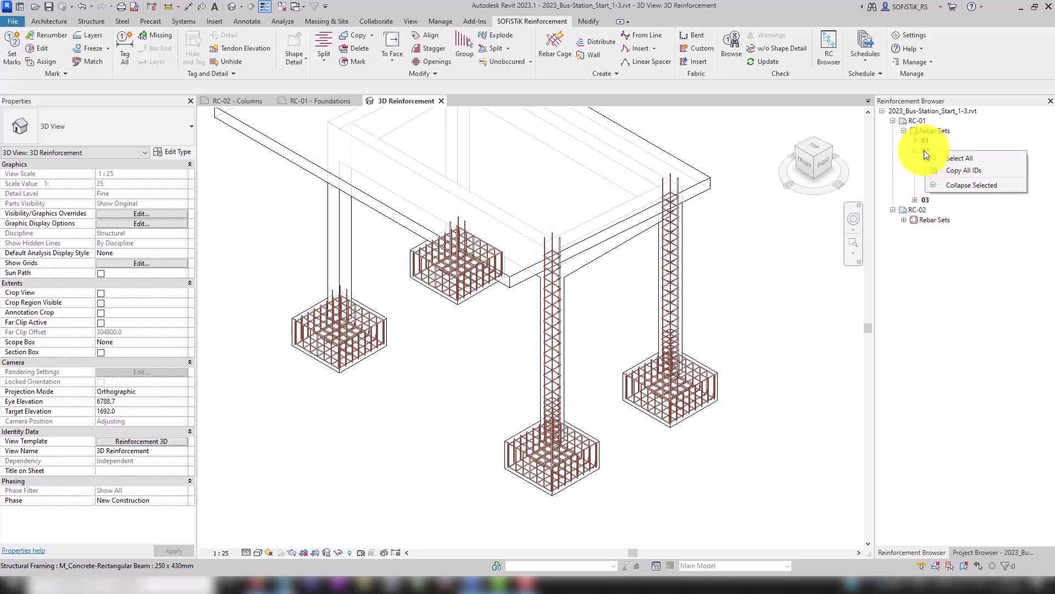
{"action": "left_click", "coordinate": [959, 158]}
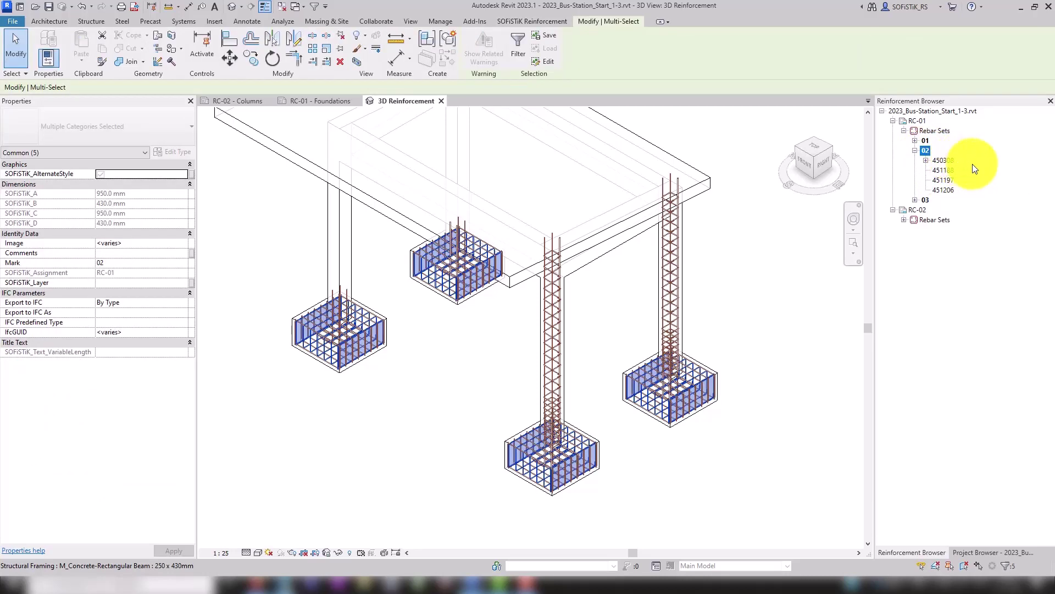
{"action": "right_click", "coordinate": [920, 121]}
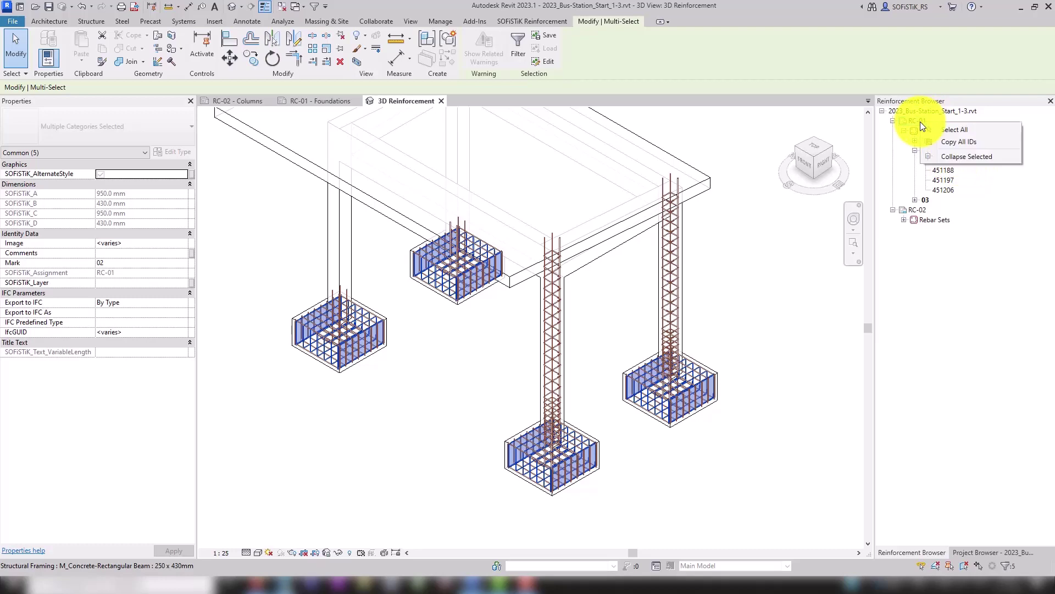
{"action": "left_click", "coordinate": [959, 130]}
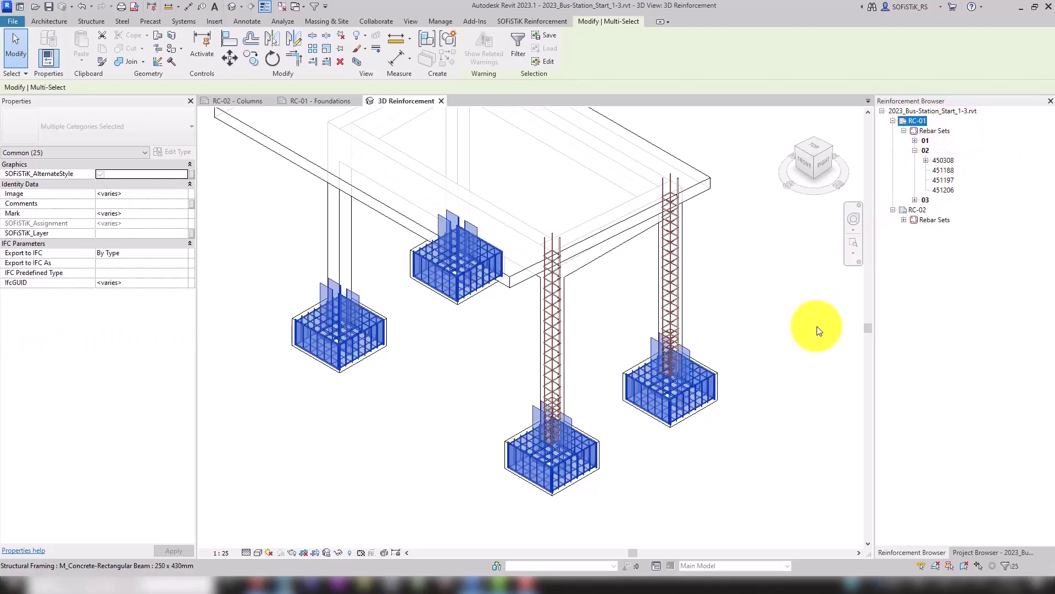
Clear the selection, zoom the model to fit, and Tab-select the middle structural column.
{"action": "left_click", "coordinate": [837, 330]}
{"action": "left_click", "coordinate": [855, 242]}
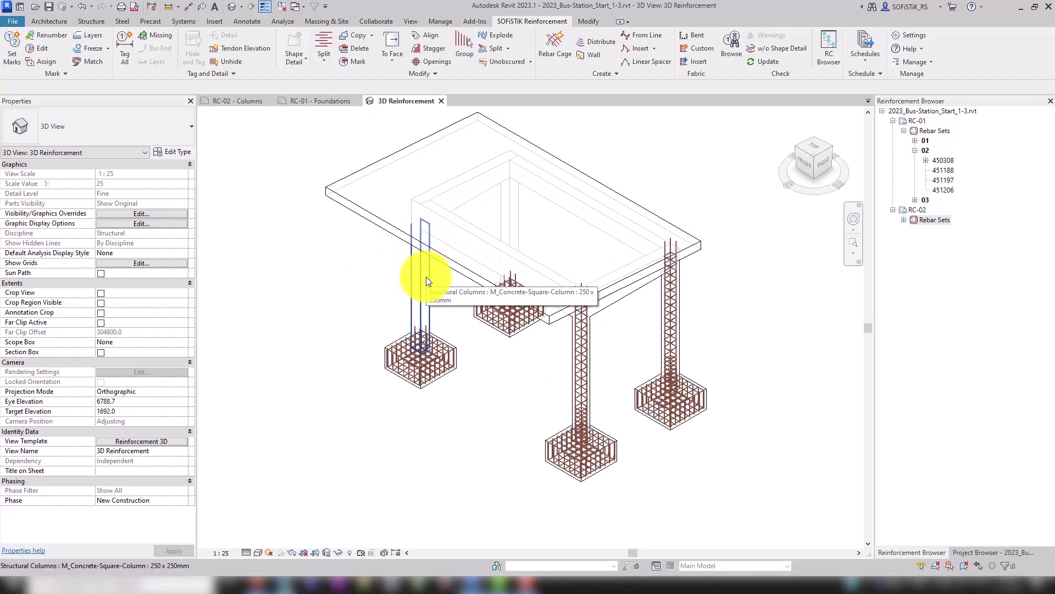
{"action": "scroll", "coordinate": [588, 366], "scroll_direction": "up", "scroll_amount": 2}
{"action": "key", "text": "Tab"}
{"action": "left_click", "coordinate": [593, 358]}
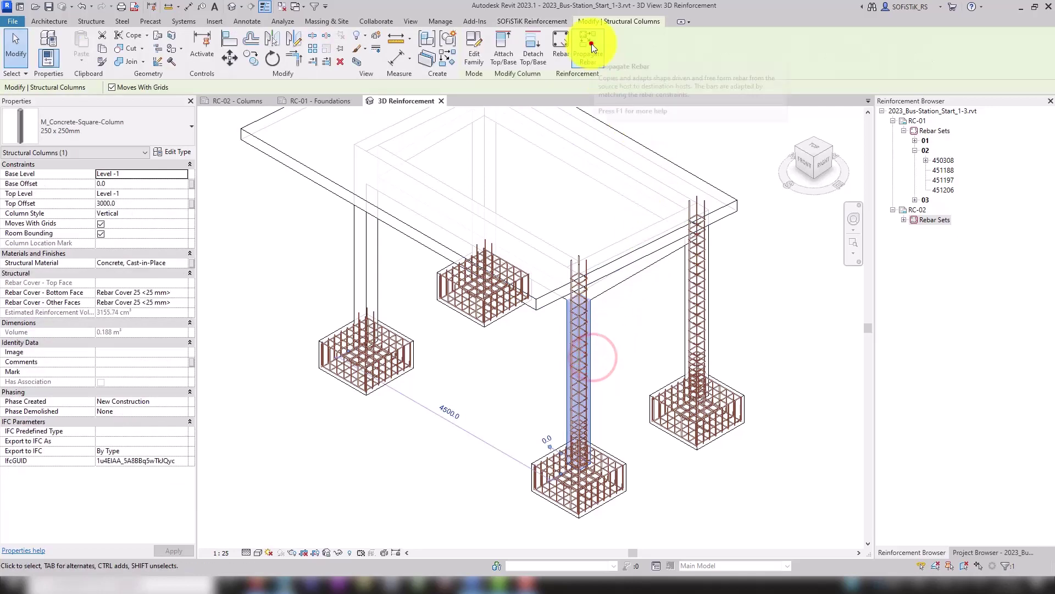